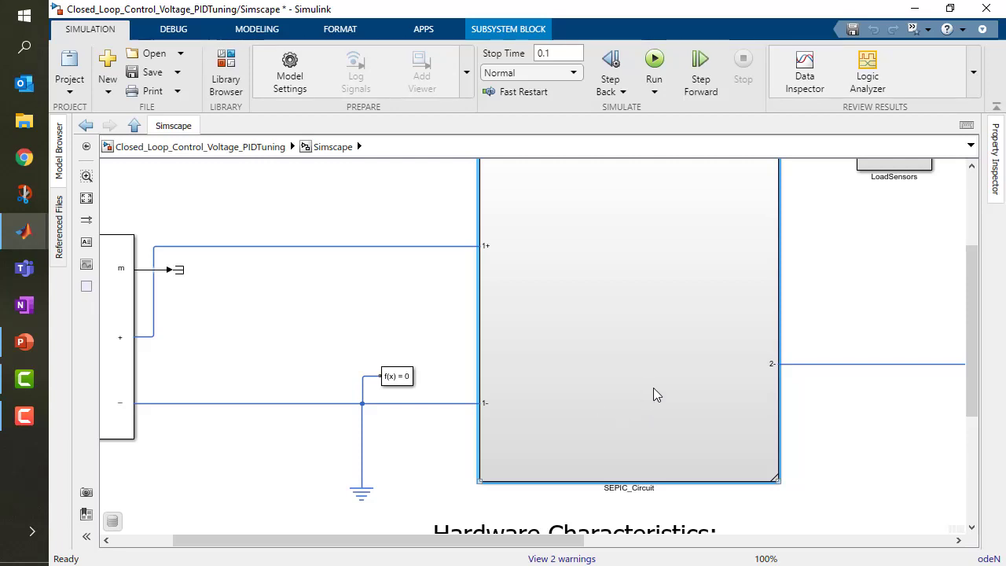
- Return from the Simscape subsystem to the top-level model and open the Closed_Loop_Control_Voltage subsystem
scroll(636, 413, "down", 2)
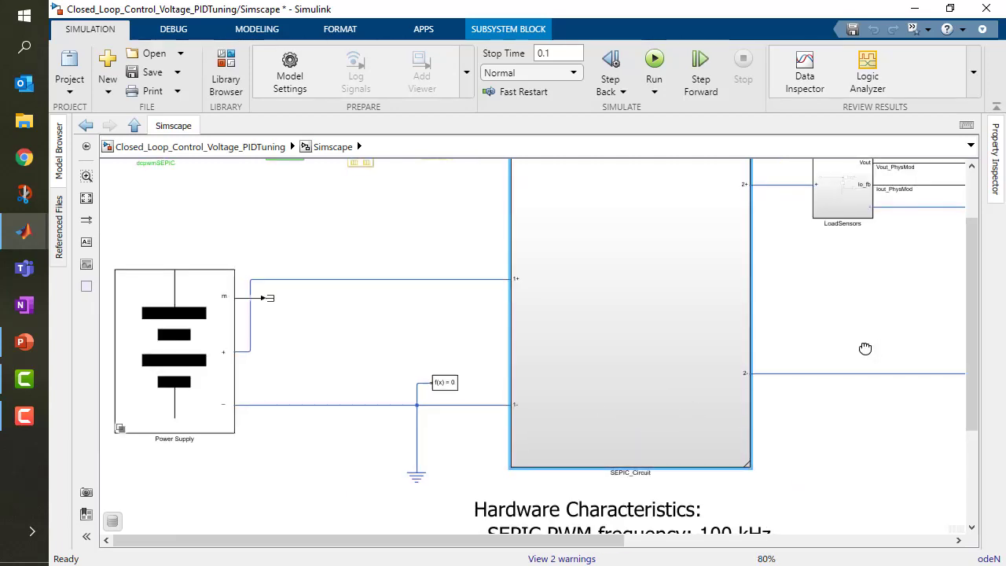
scroll(768, 368, "up", 1)
scroll(768, 368, "down", 2)
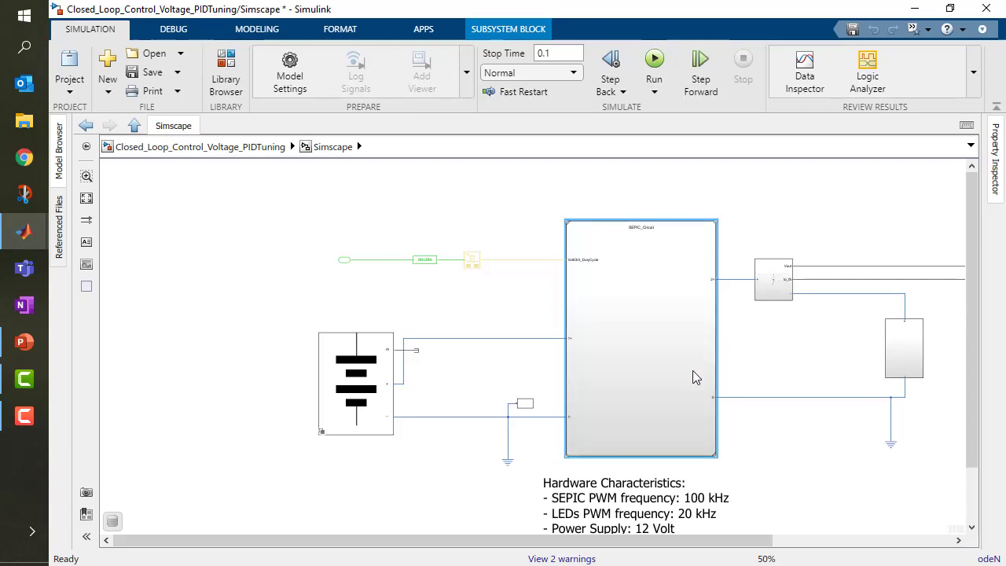
left_click(242, 152)
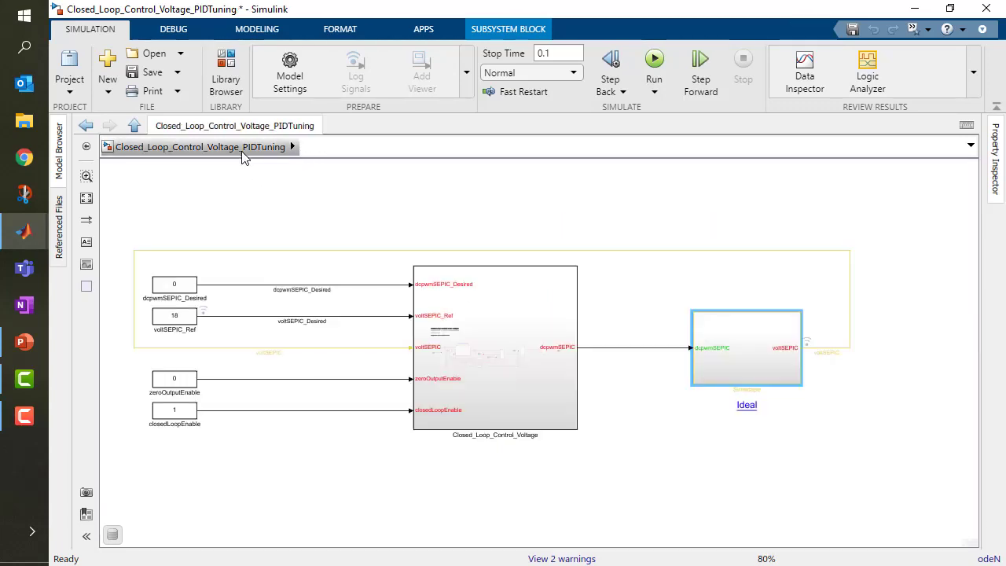
double_click(505, 346)
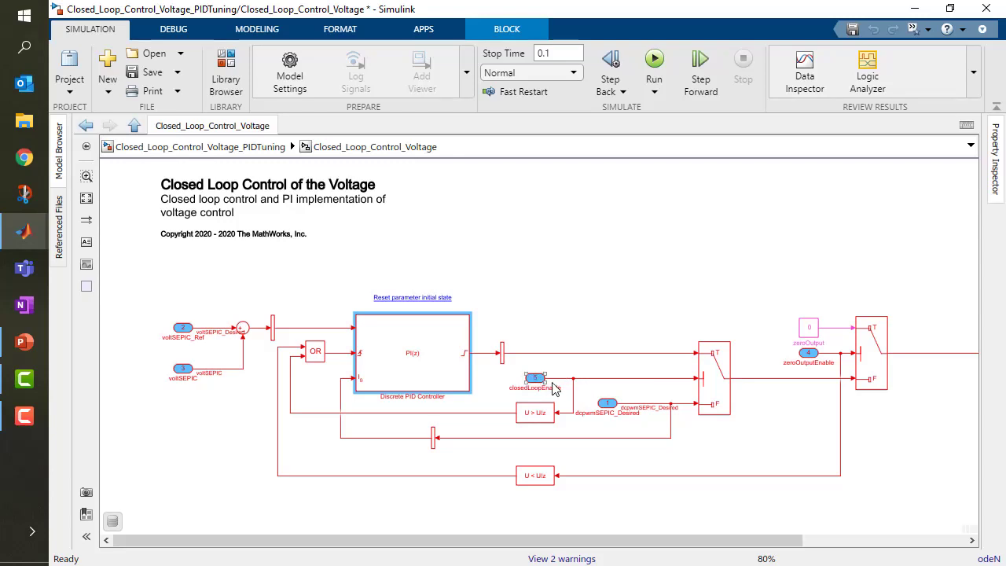
- Examine the voltage control diagram from the Discrete PID Controller through the switches and saturation block to the dcpwmSEPIC output
scroll(665, 433, "up", 5)
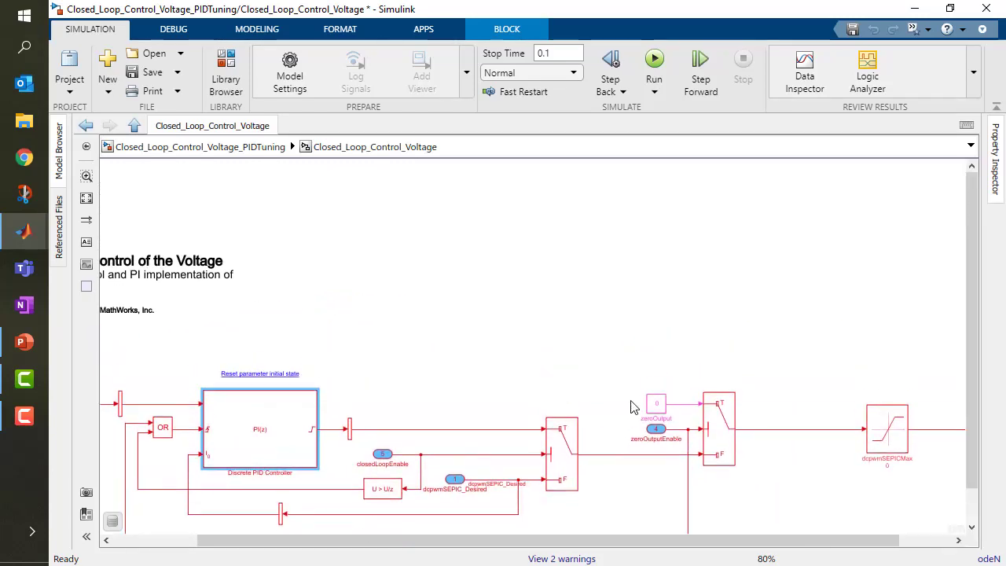
scroll(561, 413, "up", 1)
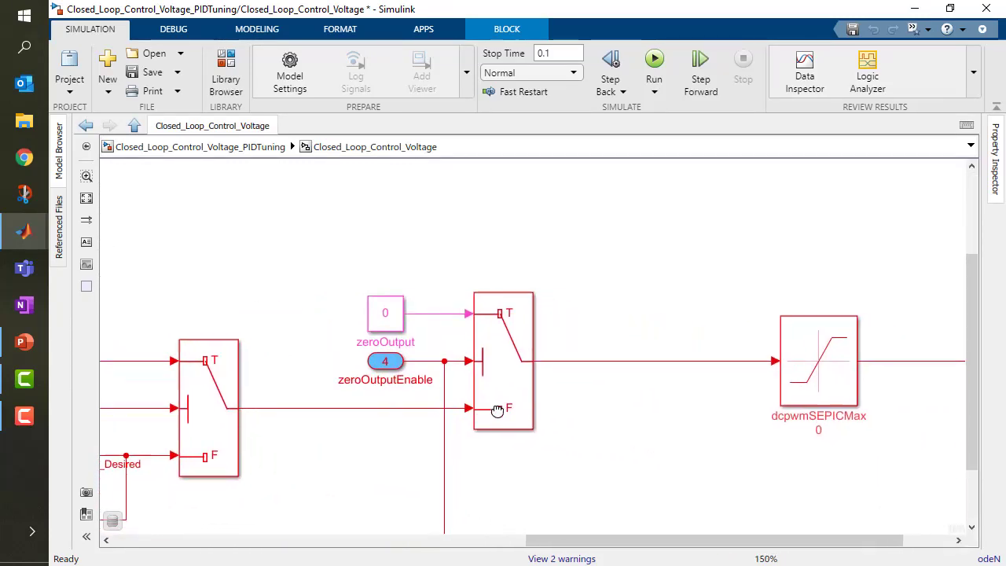
scroll(613, 421, "right", 3)
scroll(597, 413, "down", 1)
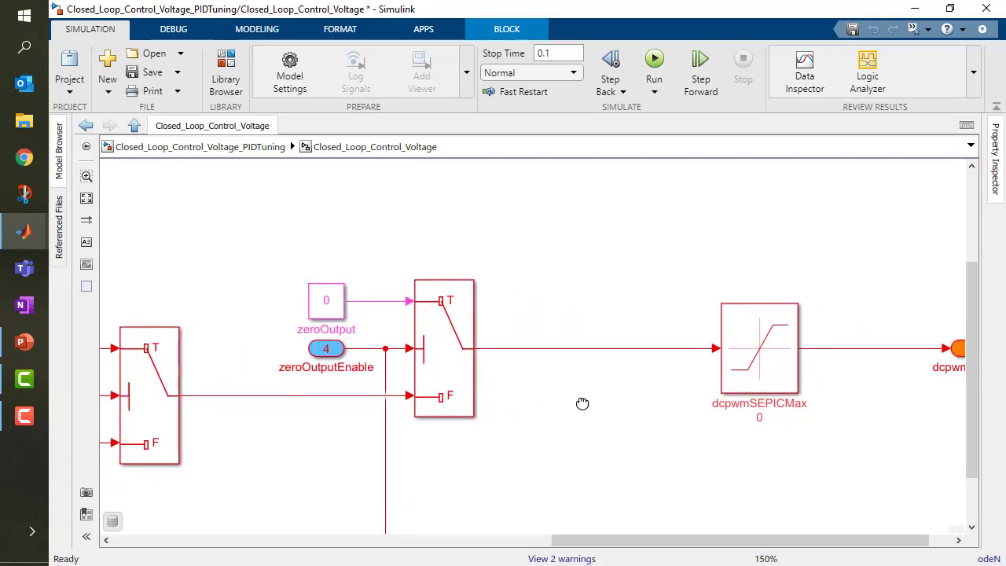
scroll(533, 393, "down", 1)
scroll(405, 405, "down", 1)
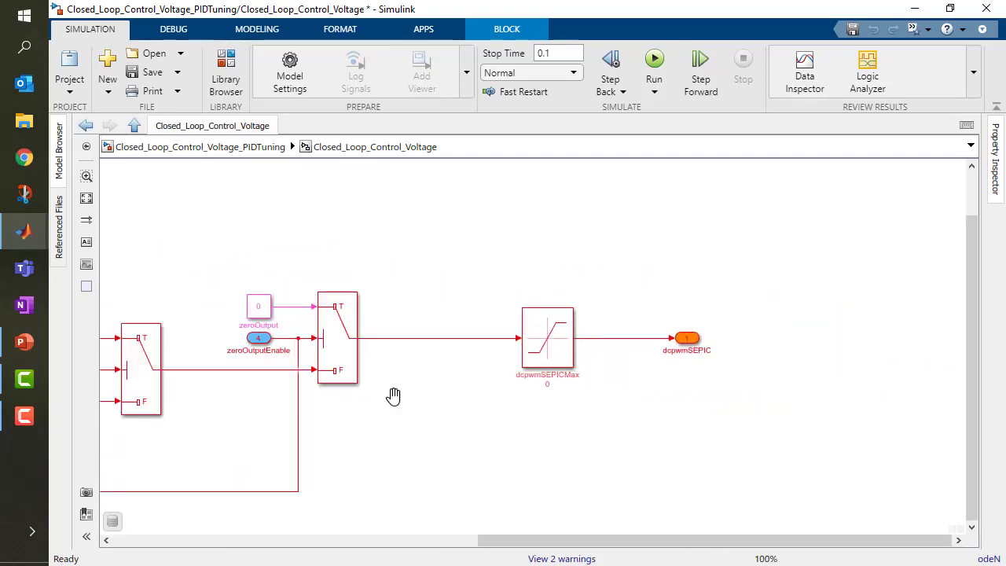
scroll(582, 389, "left", 5)
scroll(769, 386, "down", 1)
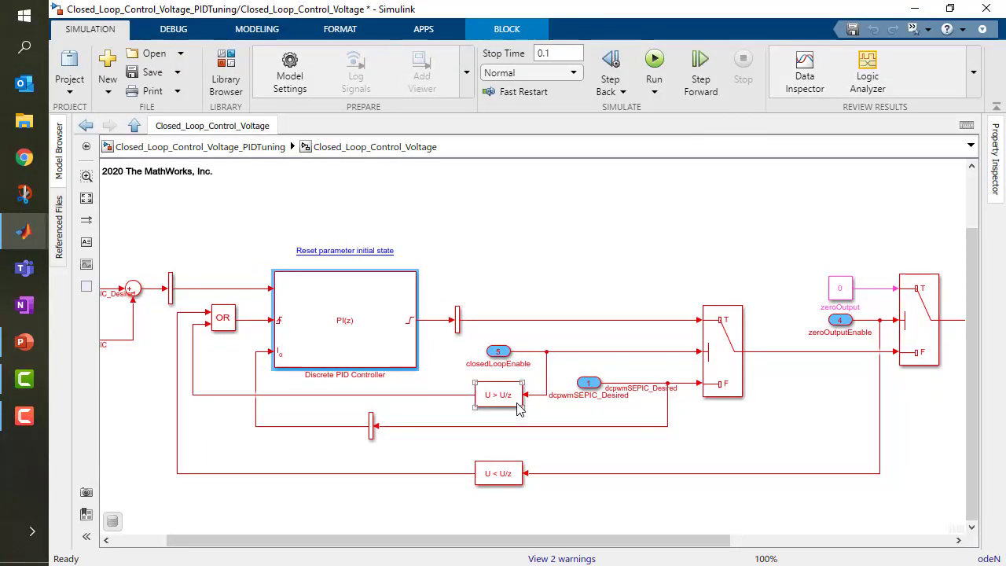
- Review the proportional and integral gains and the tuning method in the Discrete PID Controller block's parameters
double_click(379, 353)
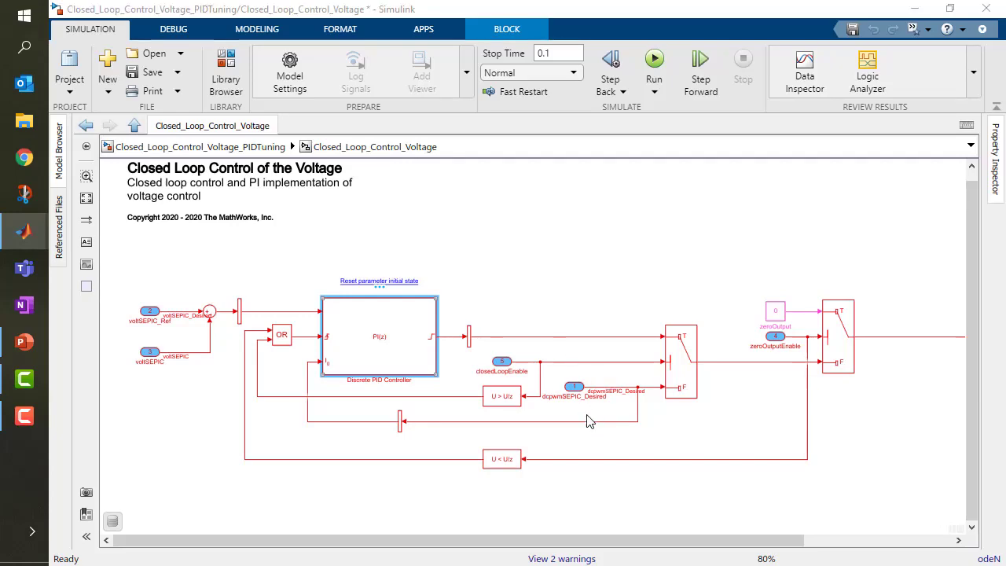
scroll(589, 436, "down", 5)
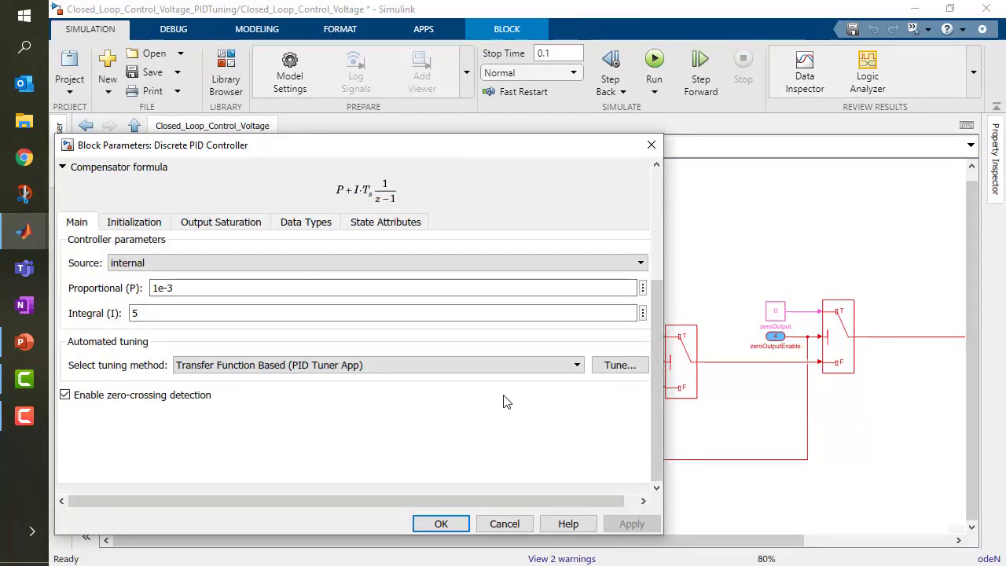
left_click(441, 524)
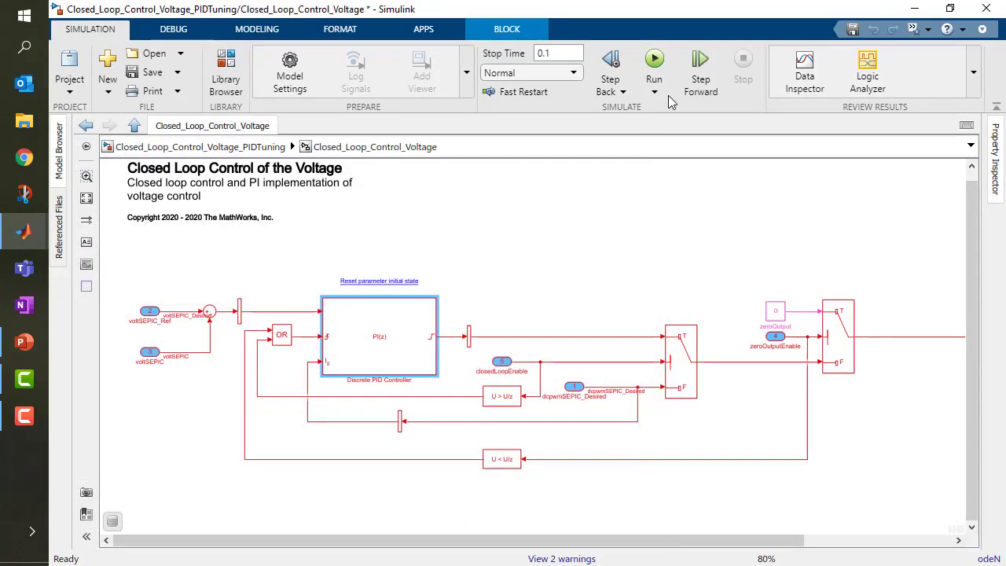
- Run the model and compare voltSEPIC with voltSEPIC_Desired in the Simulation Data Inspector
left_click(657, 63)
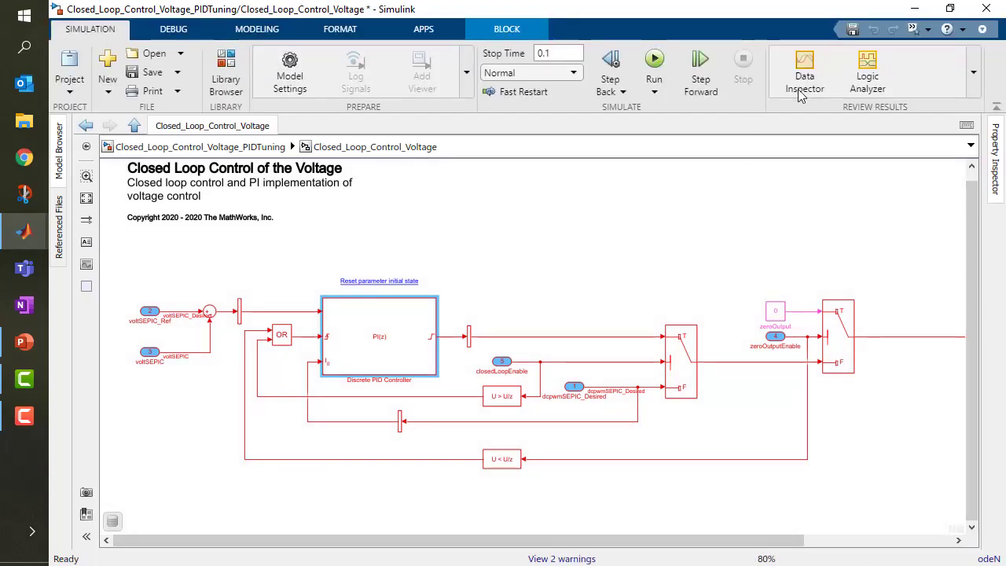
left_click(802, 88)
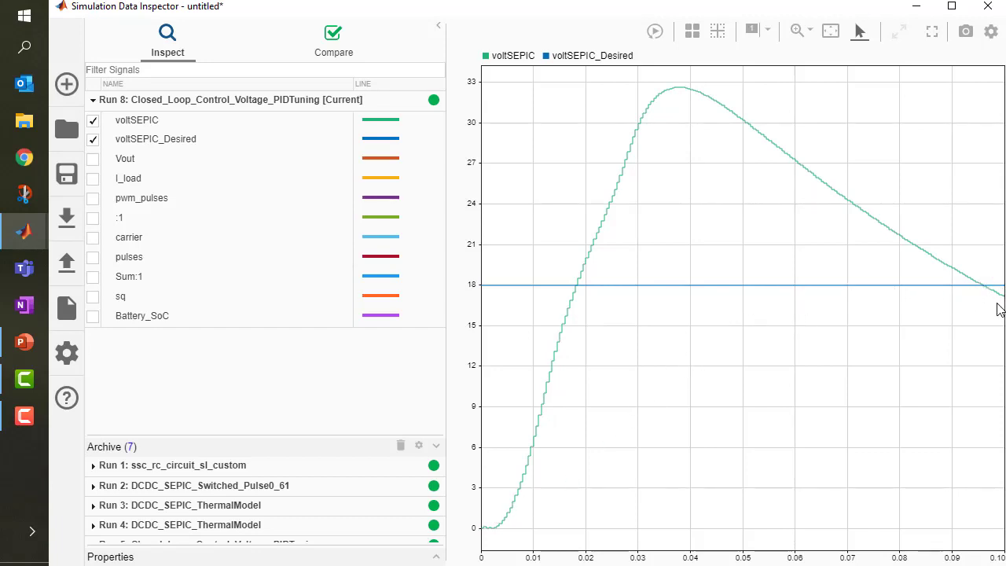
left_click(987, 6)
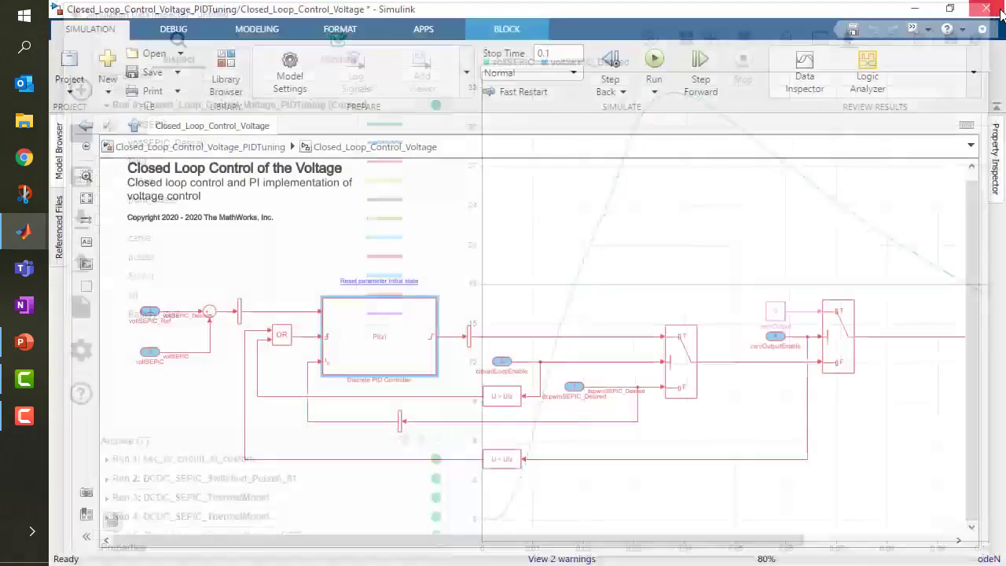
- Launch the transfer-function-based PID Tuner for the Discrete PID Controller block and maximize its window
double_click(378, 350)
scroll(577, 375, "down", 3)
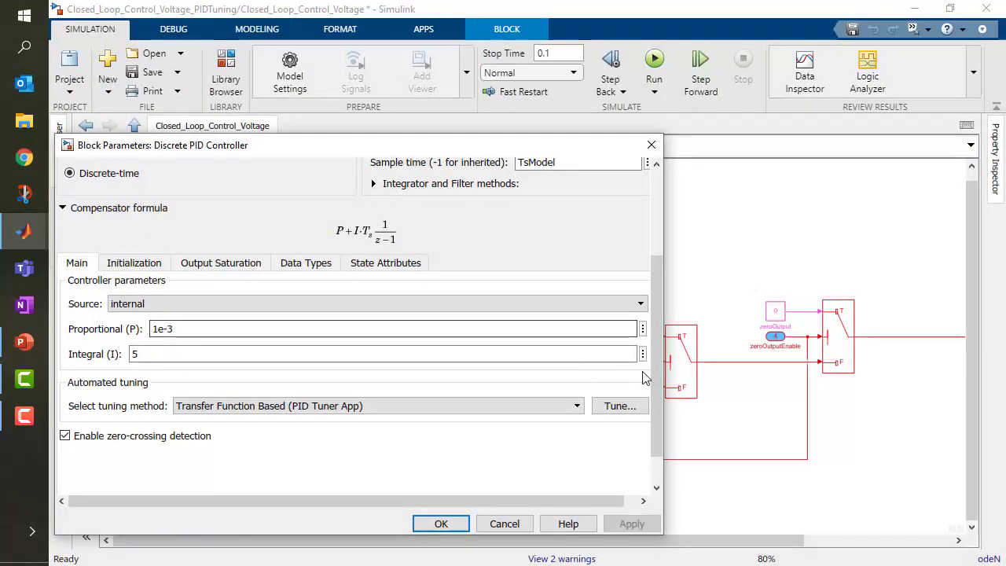
left_click(614, 415)
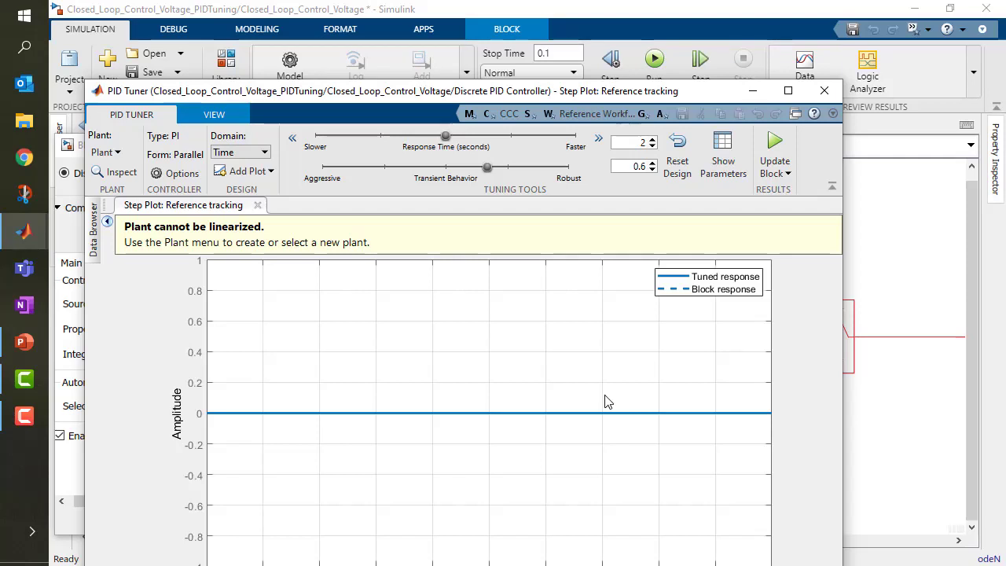
double_click(540, 91)
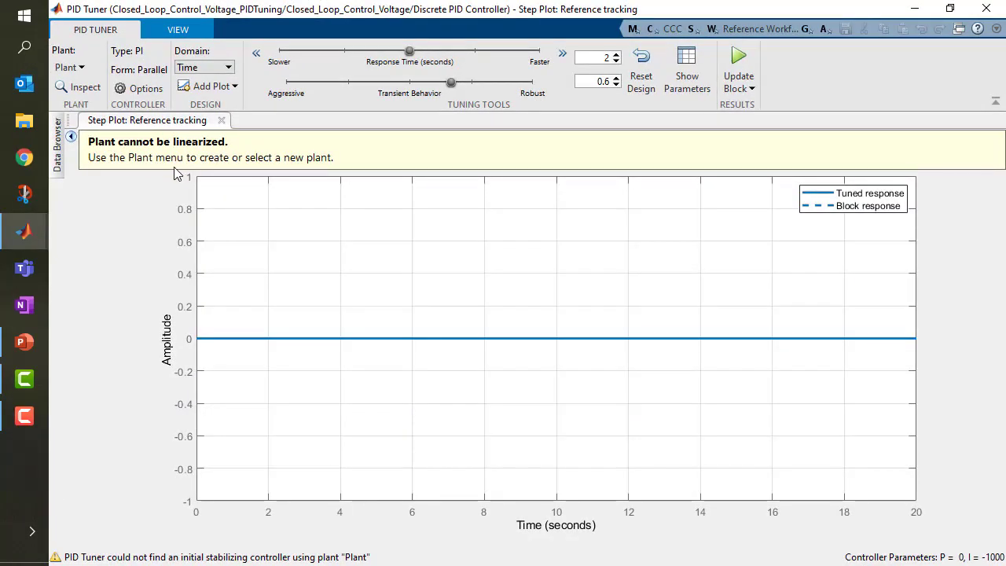
- Start identifying a new plant using input/output data obtained by simulating the Simulink model
left_click(79, 71)
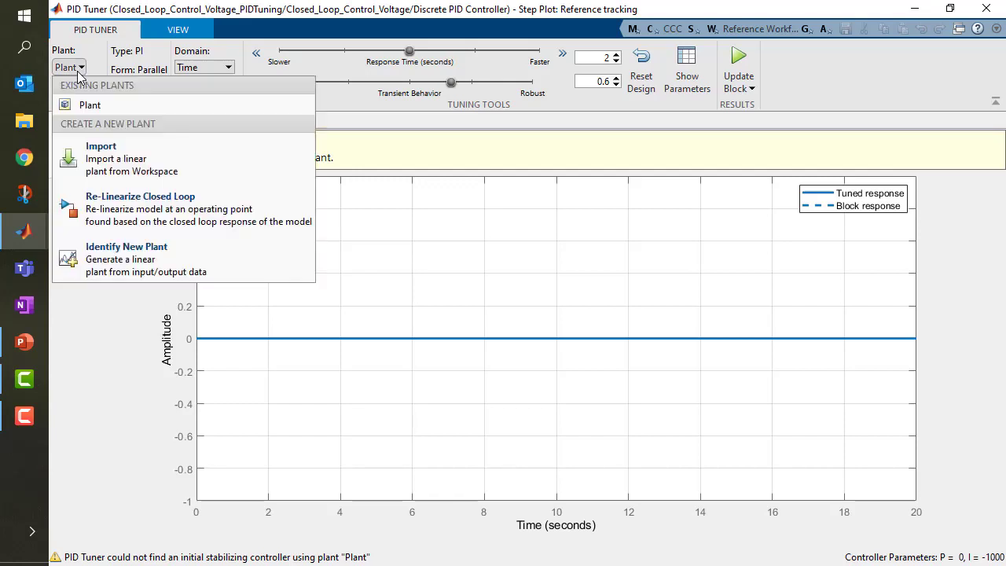
left_click(117, 267)
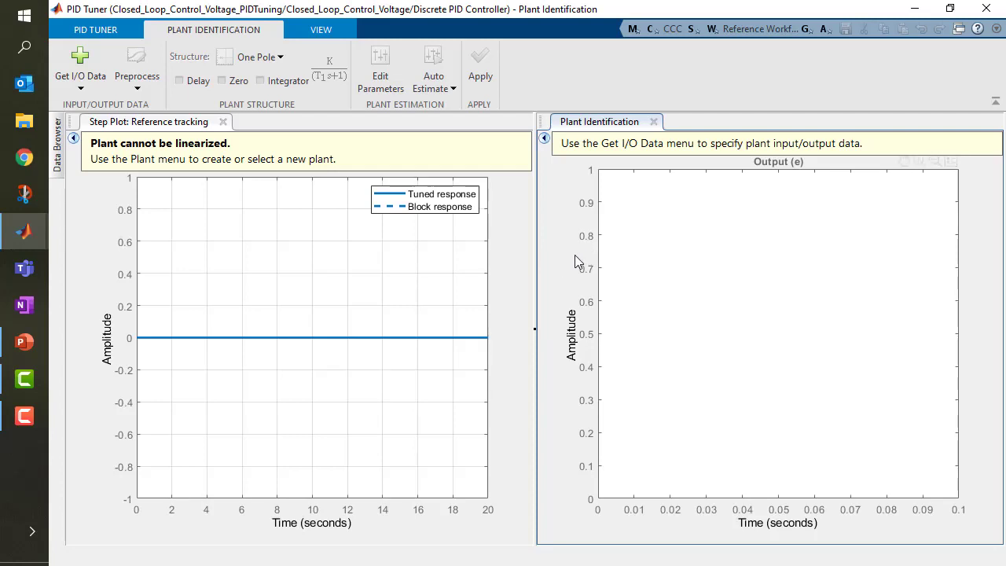
left_click(82, 89)
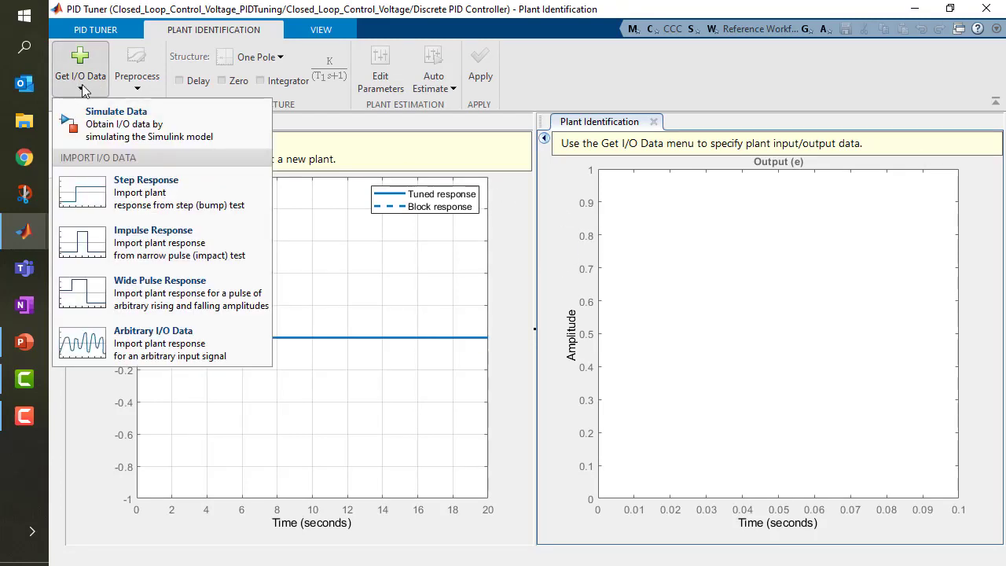
left_click(104, 126)
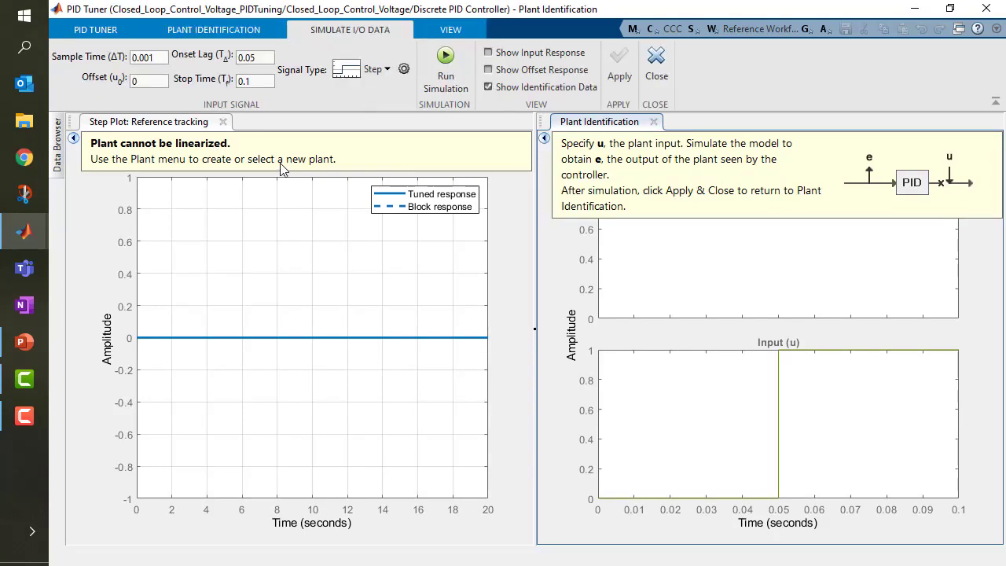
- Switch the plot layout to a single tile showing Plant Identification and return to the simulated I/O data settings
left_click(436, 29)
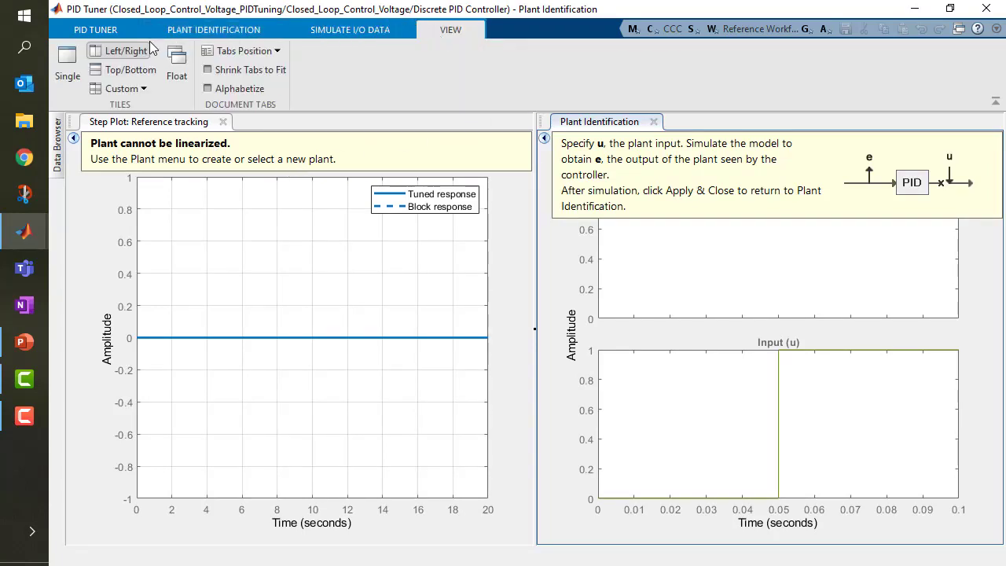
left_click(68, 64)
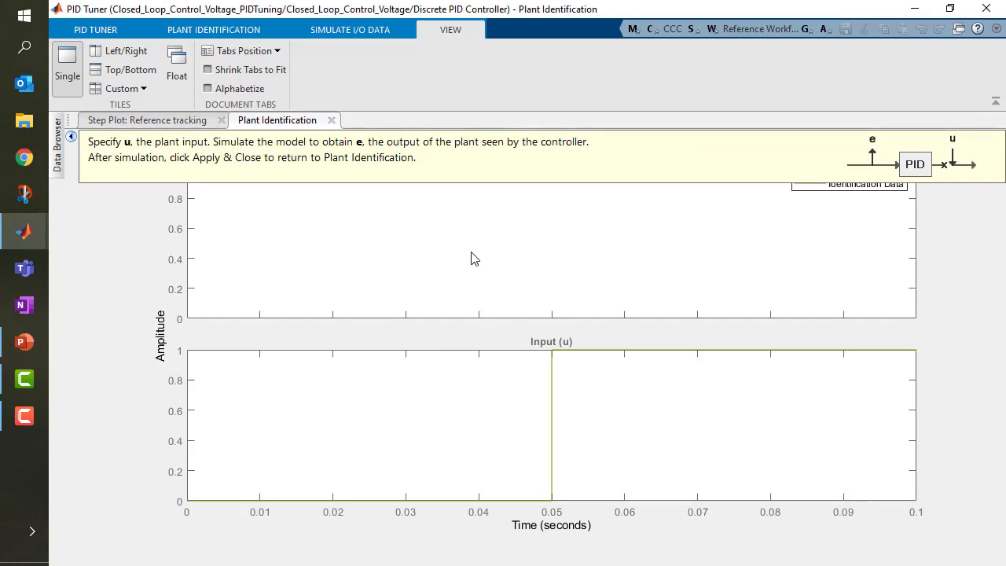
left_click(330, 30)
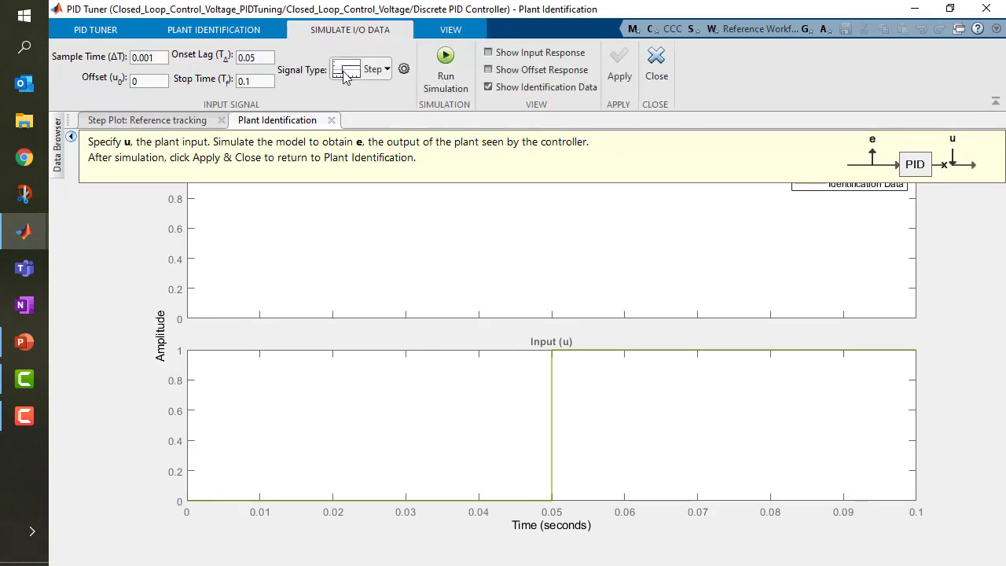
- Set the step input signal's onset lag to 0.01 and its amplitude to 0.61
left_click(264, 58)
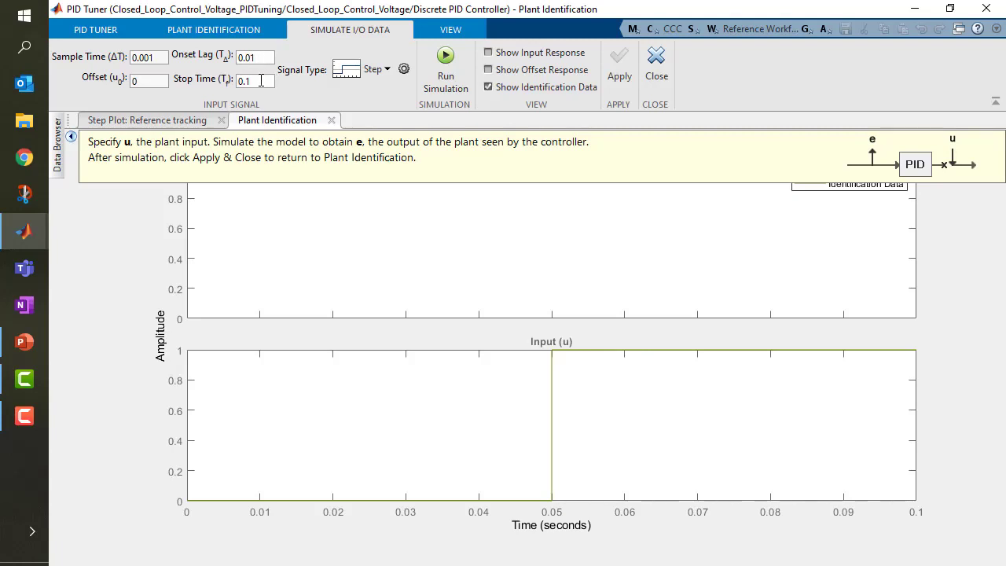
left_click(261, 80)
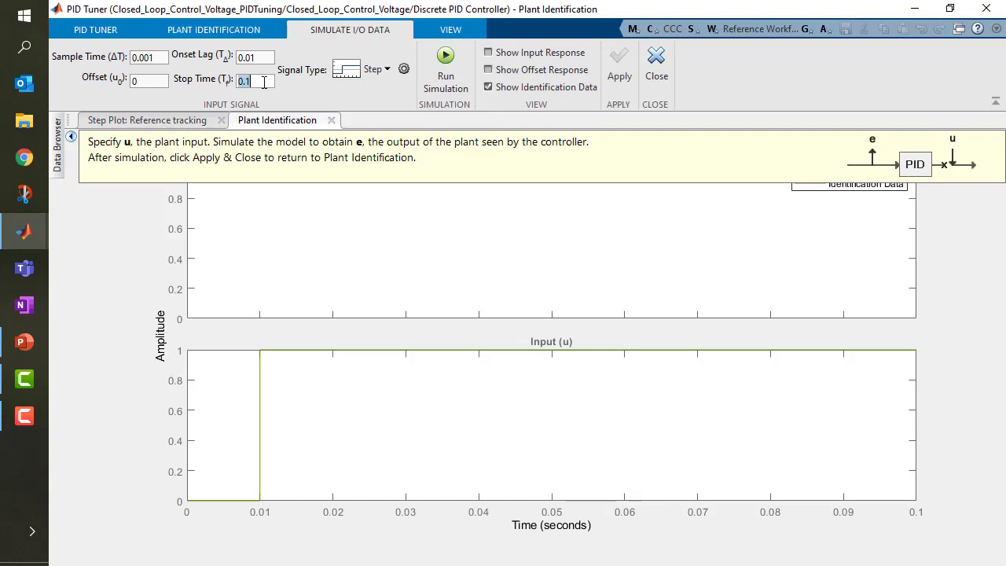
left_click(403, 69)
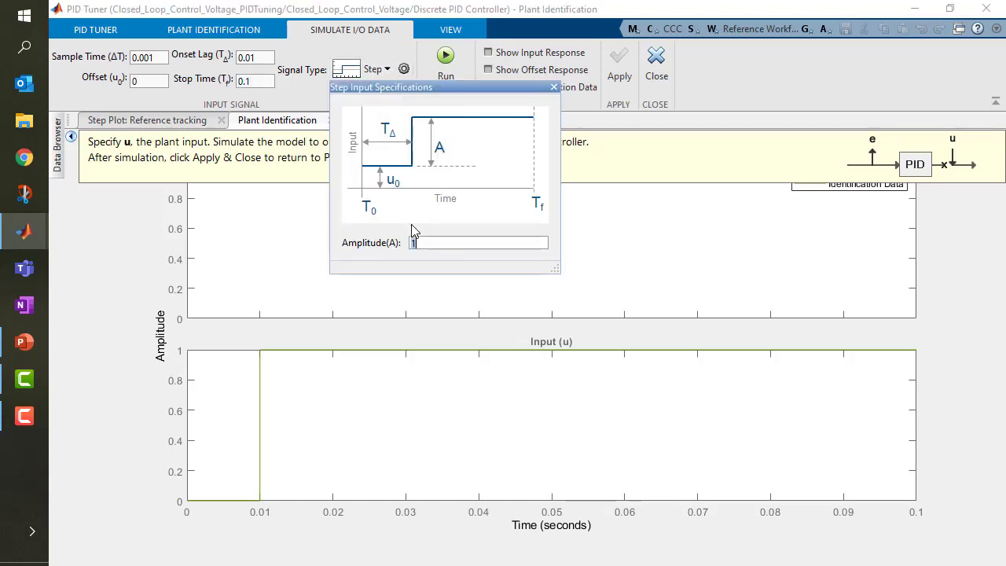
type("0.61")
key("Return")
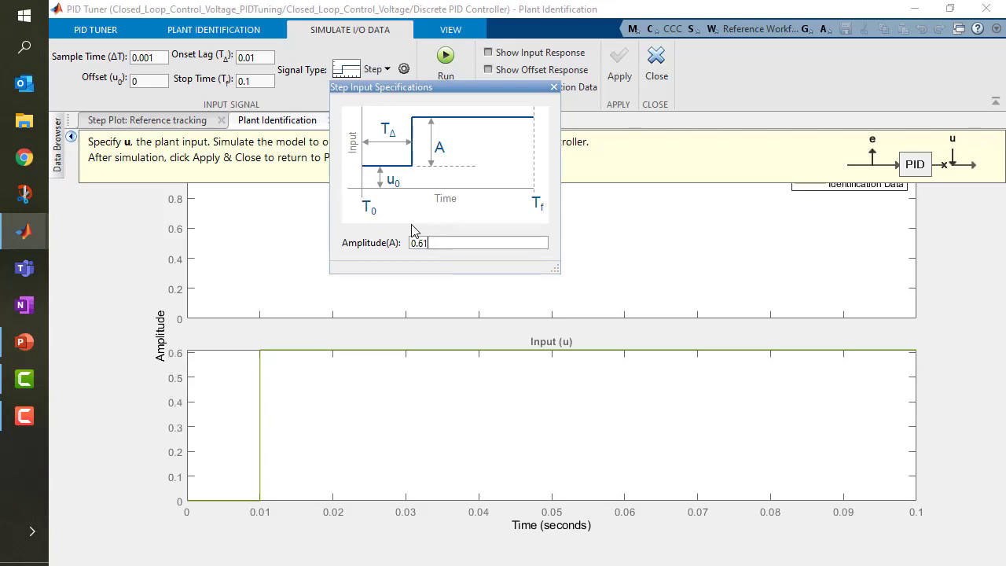
left_click(554, 87)
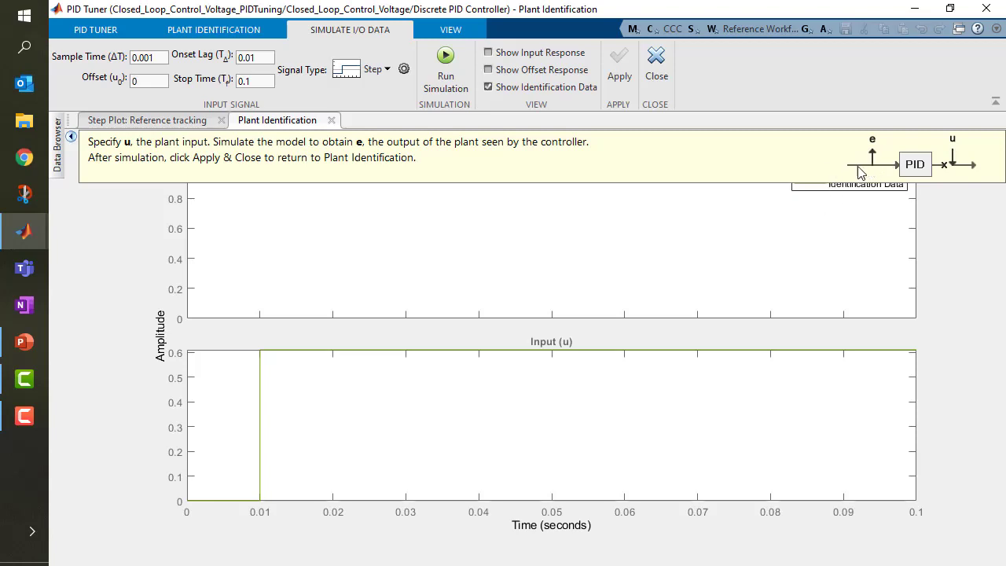
- Run the step-input simulation to generate the plant's I/O data and check the Simulink model while it simulates
left_click(442, 74)
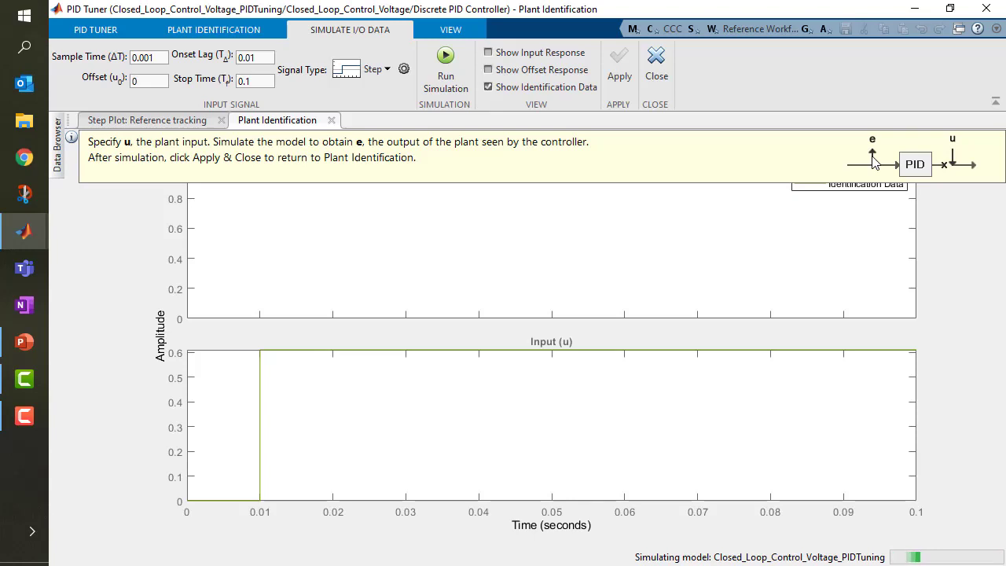
left_click(31, 229)
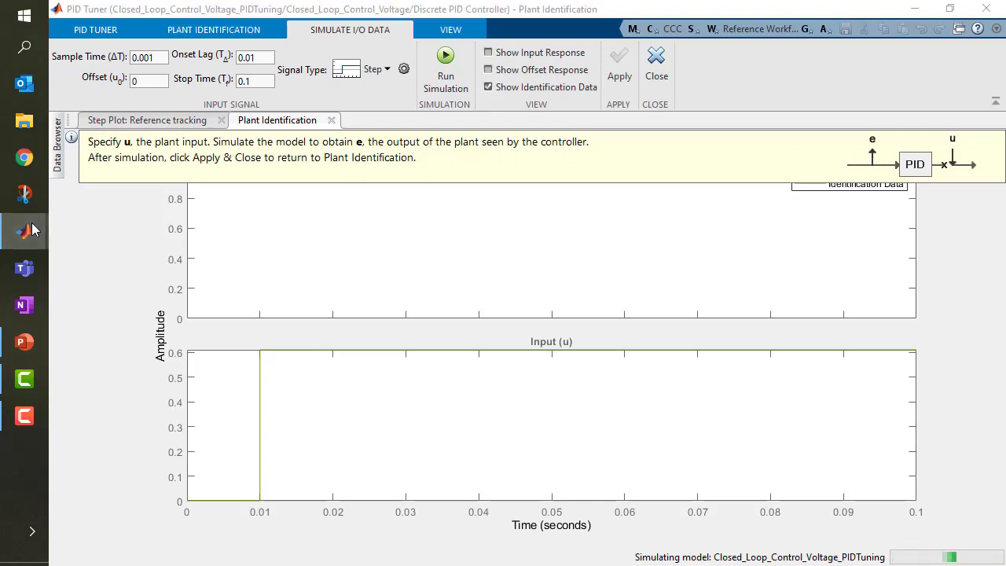
left_click(135, 202)
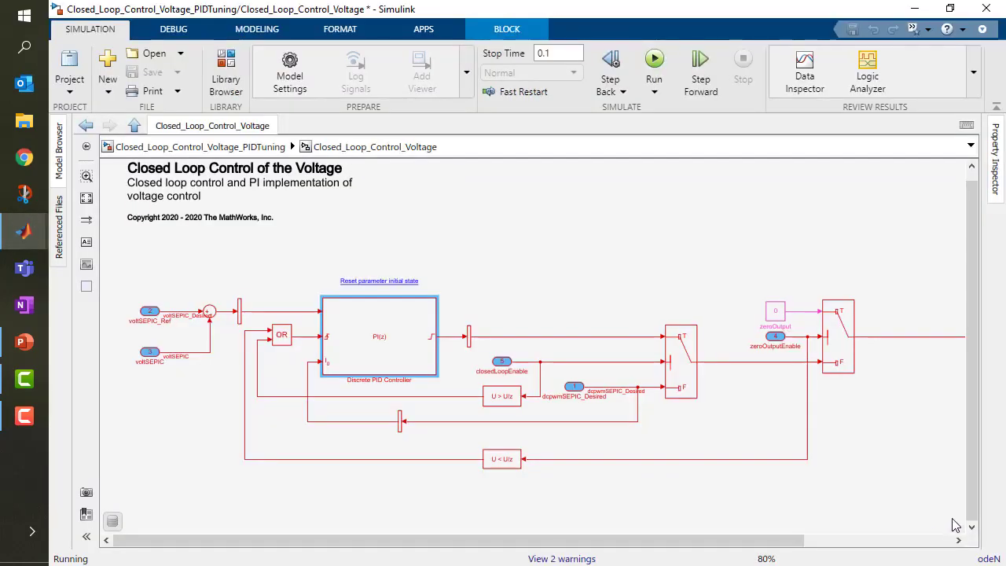
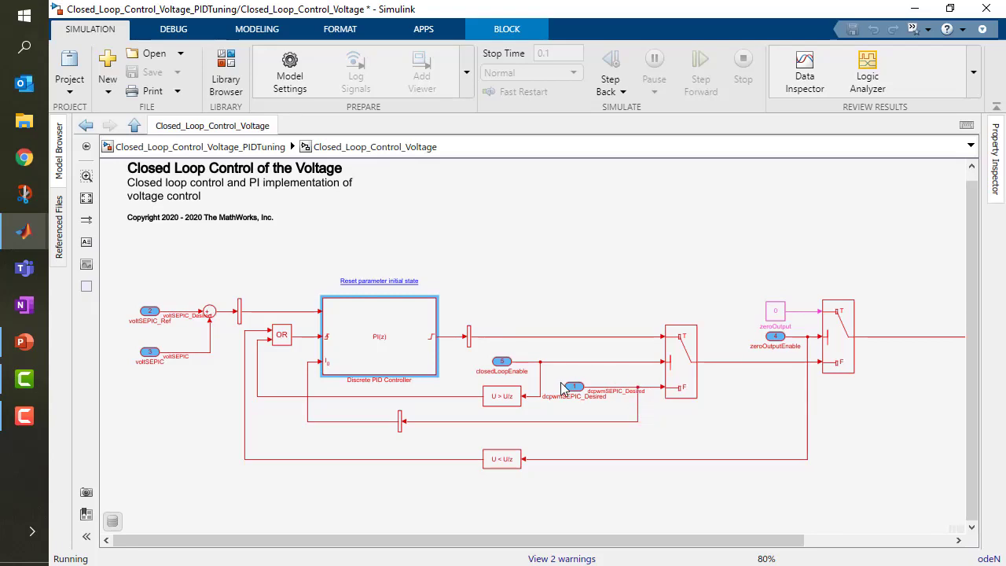
mouse_move(40, 234)
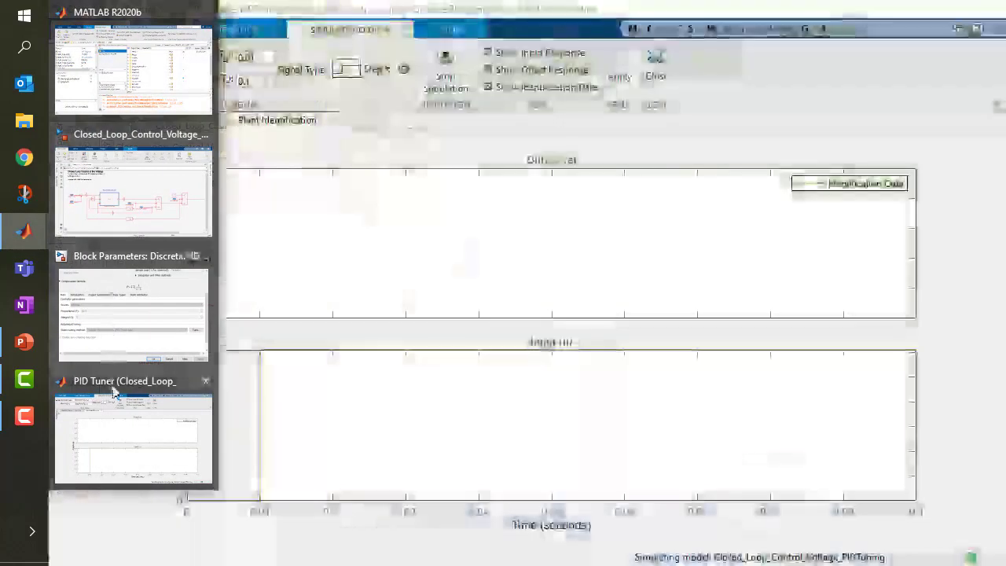
left_click(118, 393)
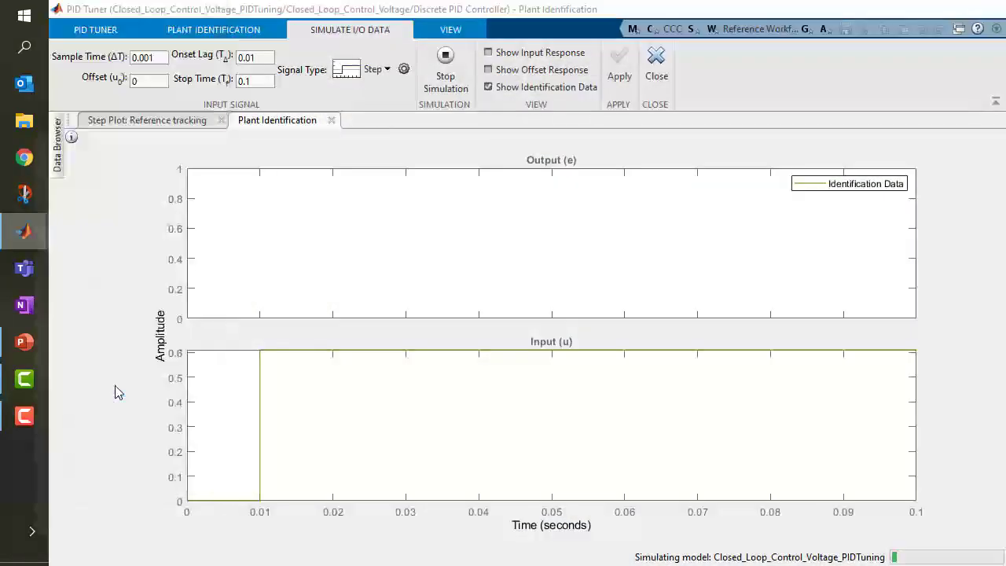
- Check the simulation status in the Simulink model window again and return to PID Tuner for the output response
mouse_move(181, 363)
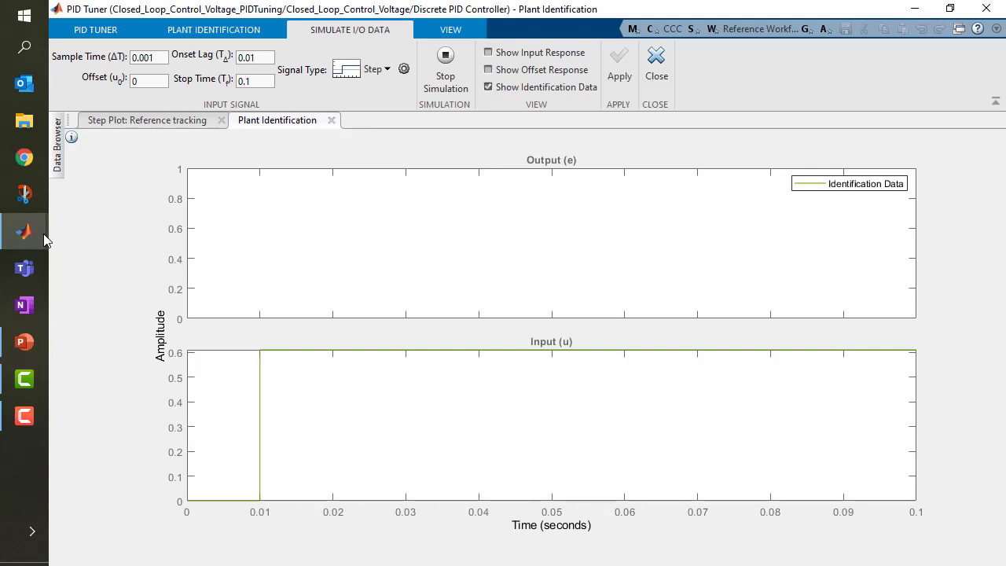
mouse_move(25, 231)
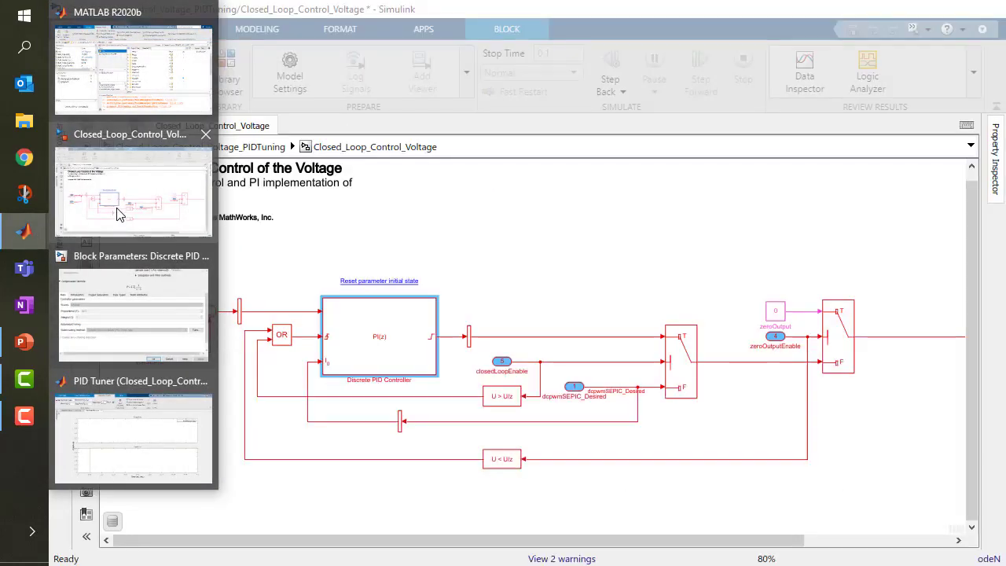
left_click(100, 220)
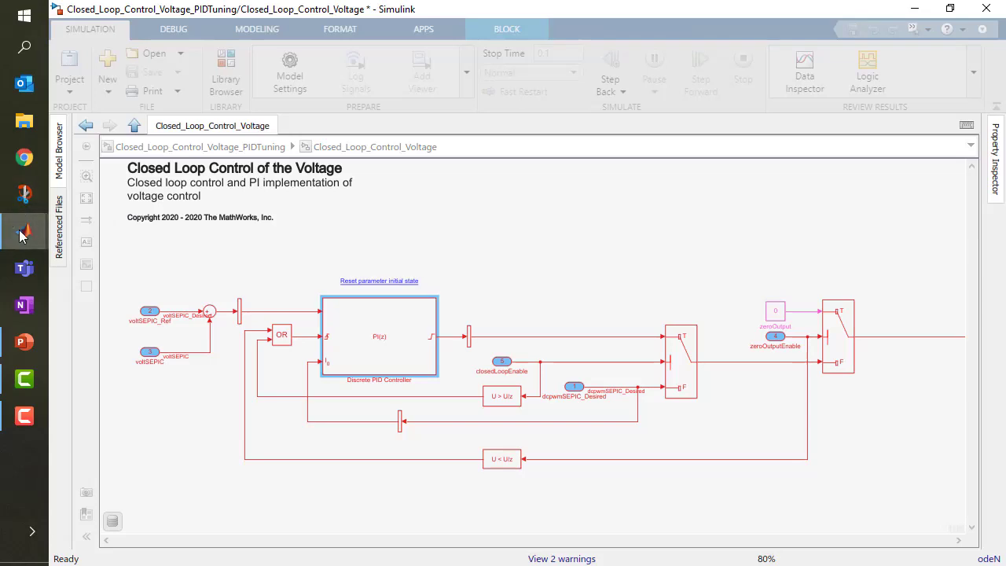
mouse_move(24, 231)
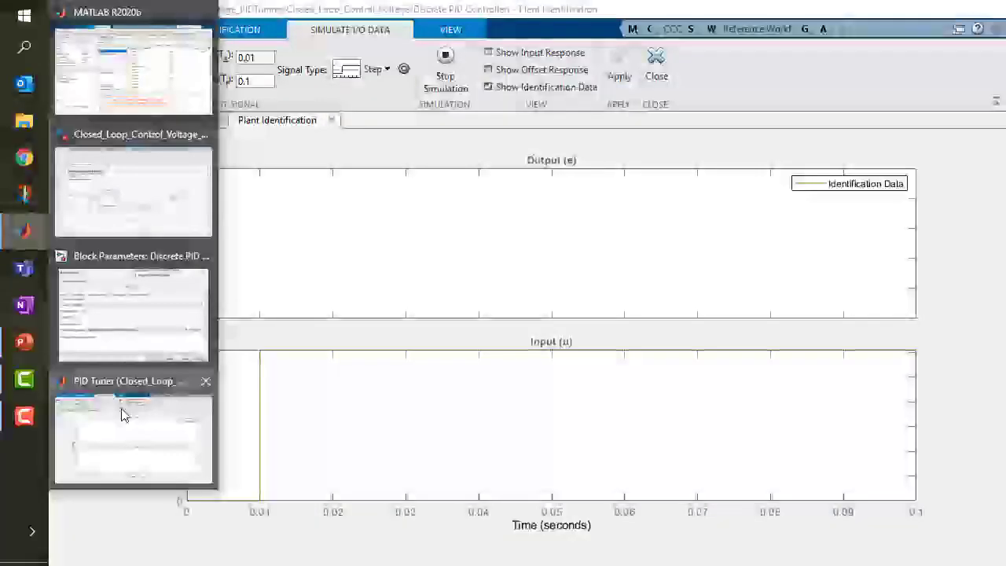
left_click(126, 417)
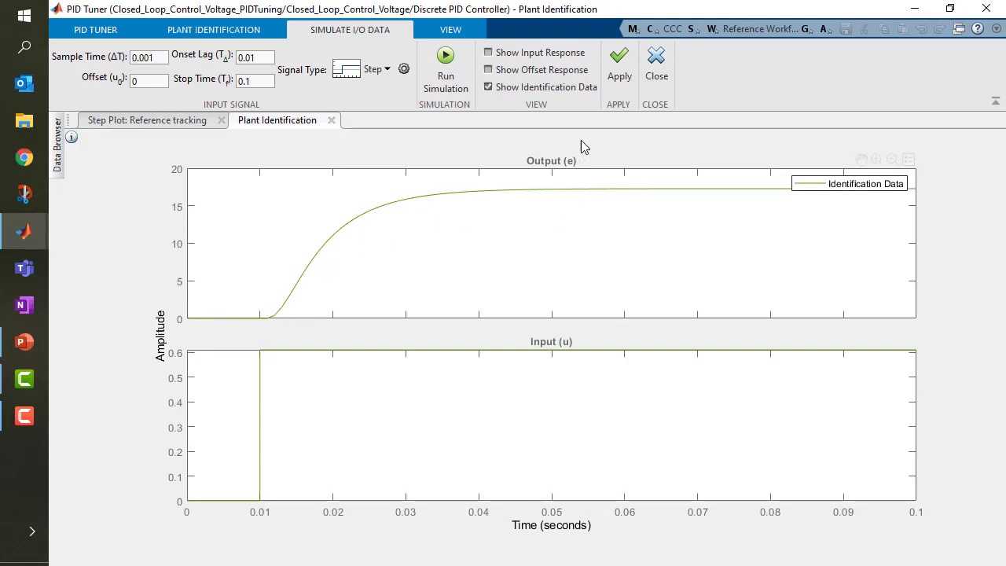
- Apply the simulated data to plant identification and shorten the one-pole plant's T1 time constant to about 0.0081
left_click(621, 66)
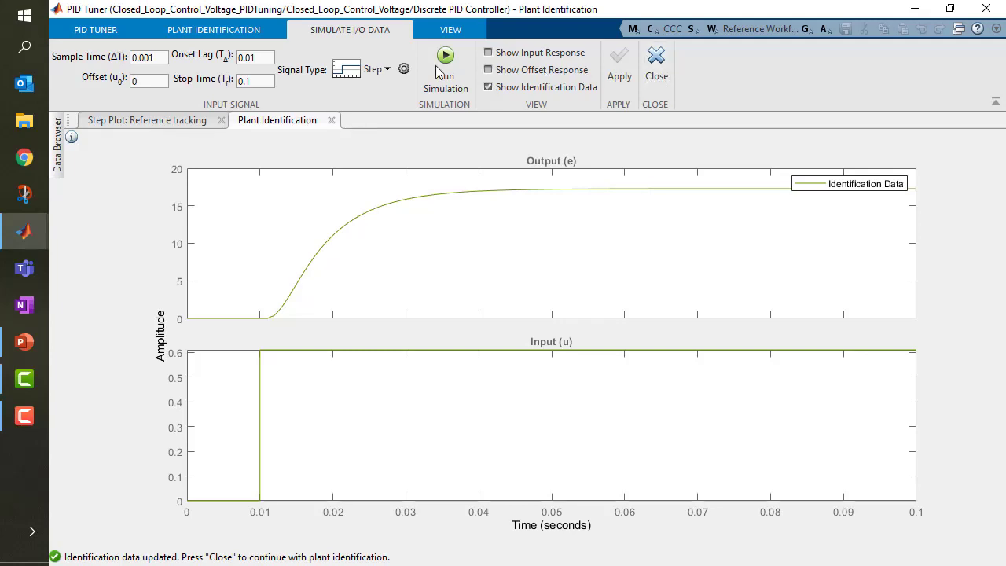
left_click(257, 29)
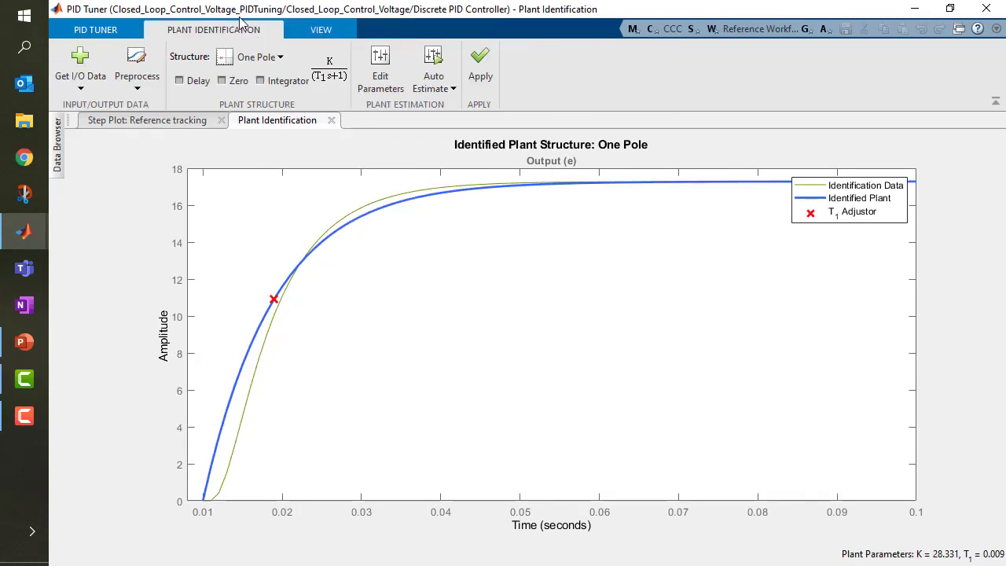
mouse_move(274, 297)
left_mouse_down()
mouse_move(288, 290)
mouse_move(262, 285)
mouse_move(288, 275)
mouse_move(266, 293)
left_mouse_up()
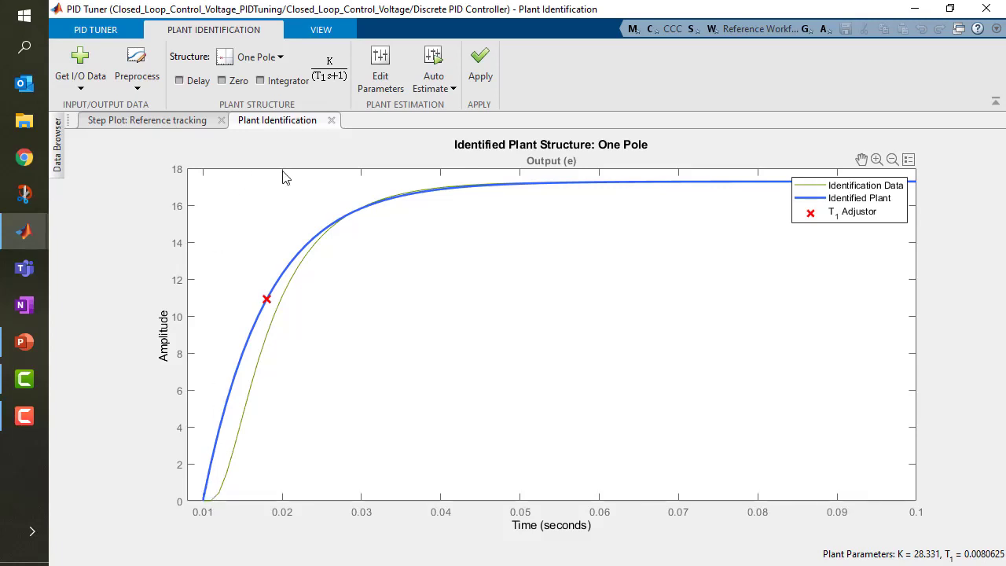
- Add a delay to the one-pole plant structure and auto-estimate its parameters
left_click(180, 81)
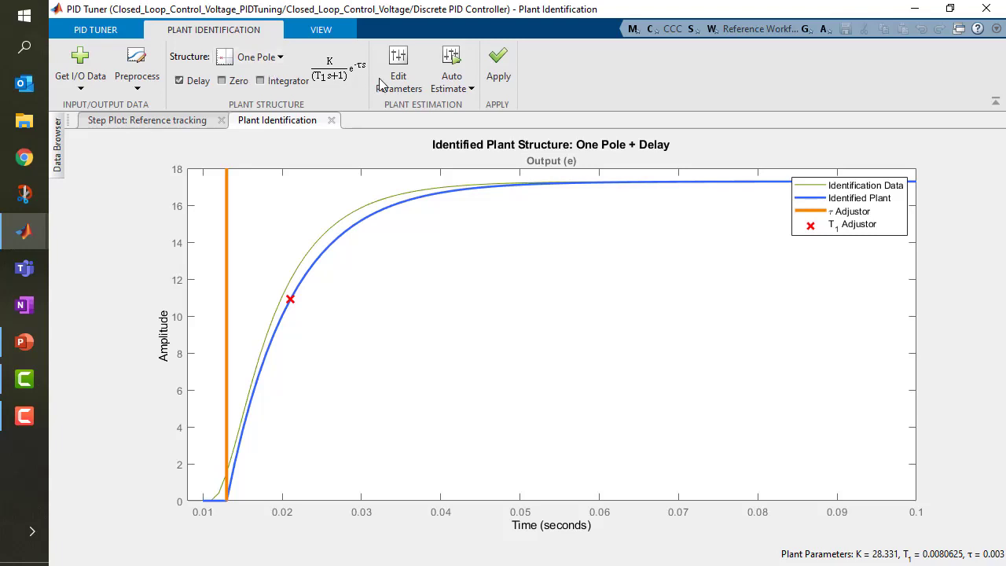
left_click(453, 79)
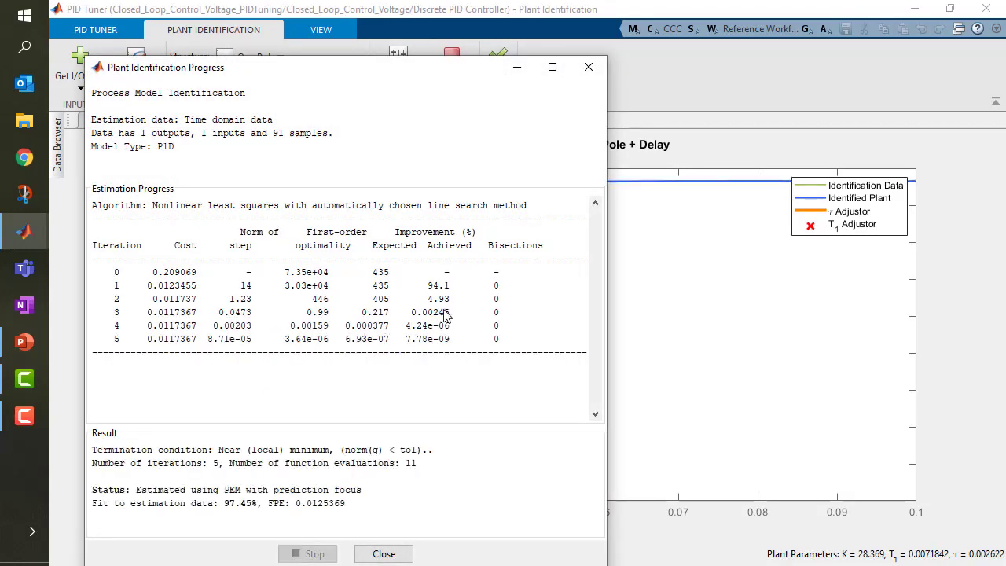
left_click(383, 554)
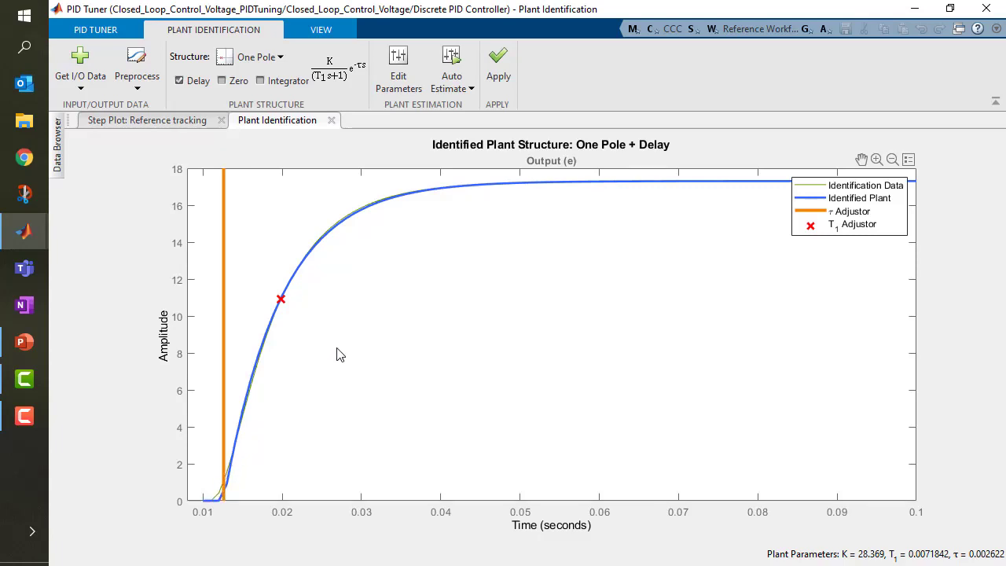
- Re-estimate the plant automatically with a Two Real Poles structure and apply the identified plant to the controller tuning
left_click(280, 58)
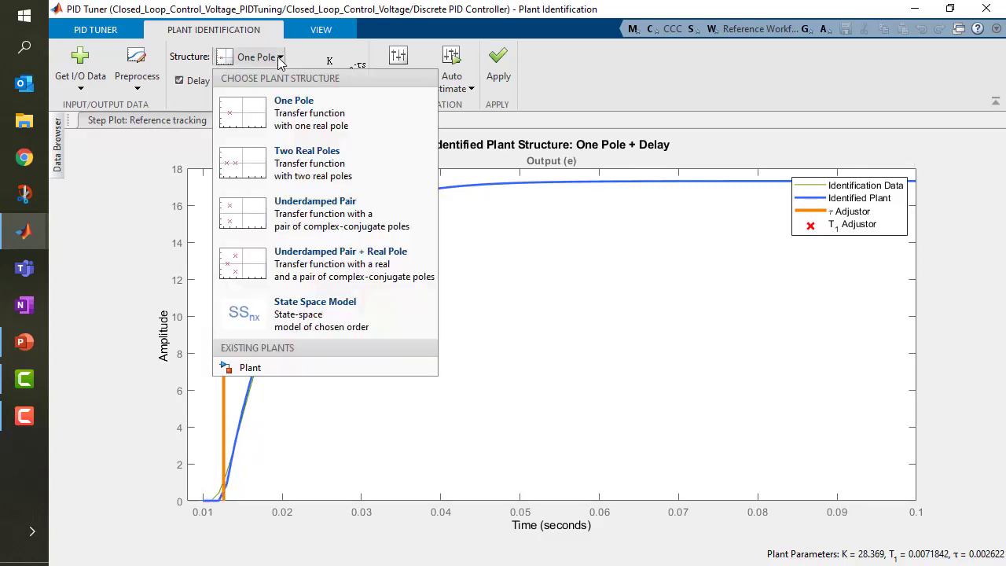
left_click(334, 173)
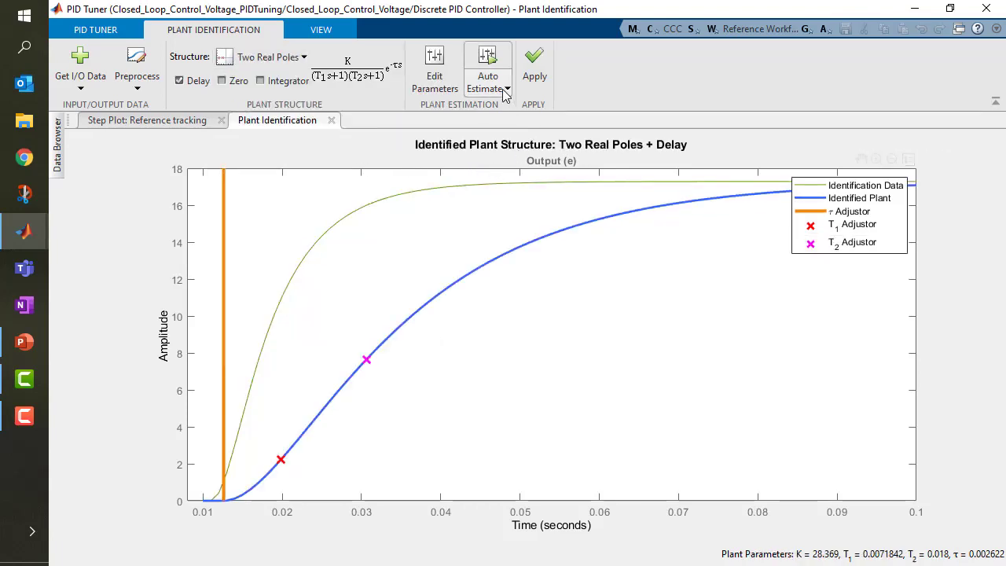
left_click(494, 67)
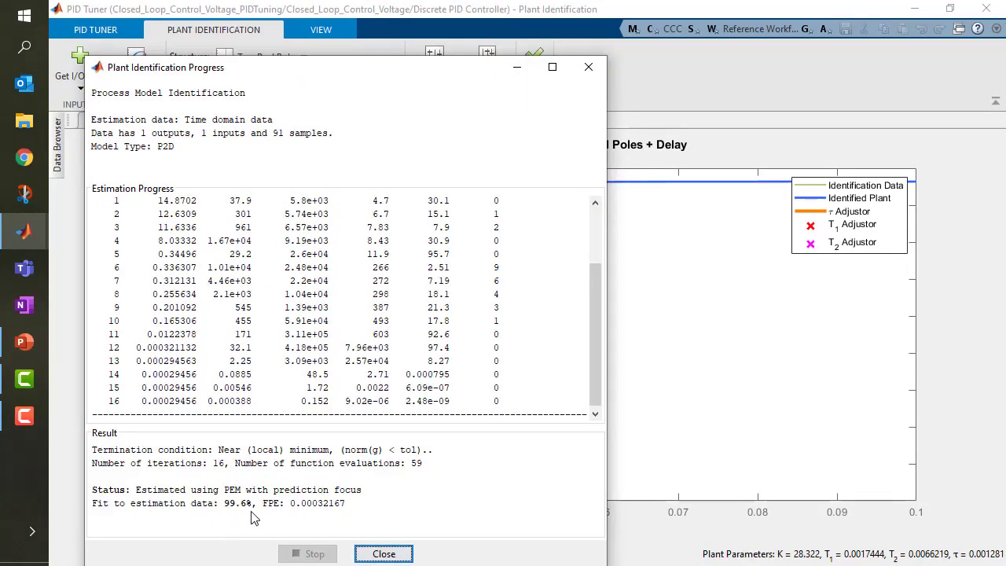
left_click(382, 554)
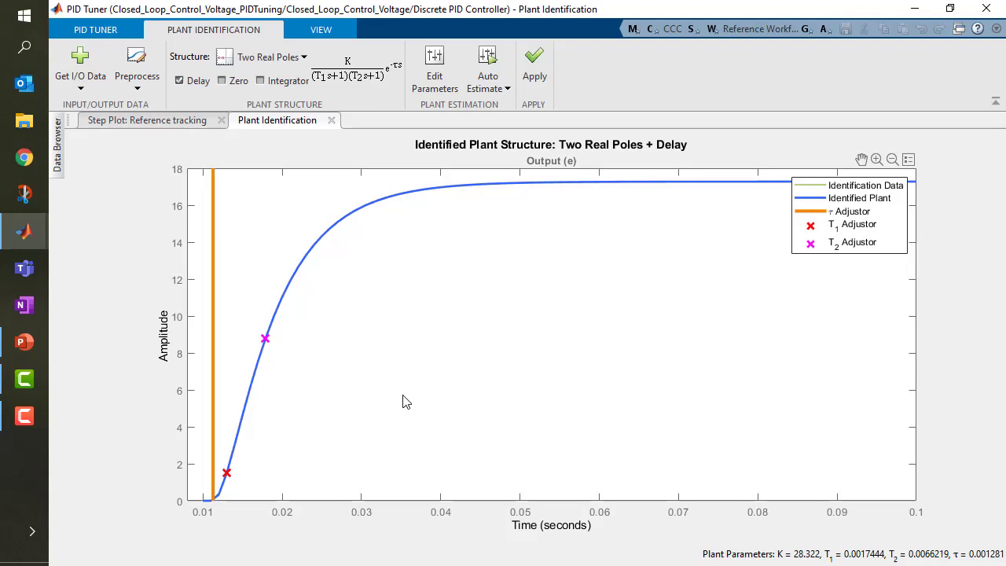
left_click(534, 63)
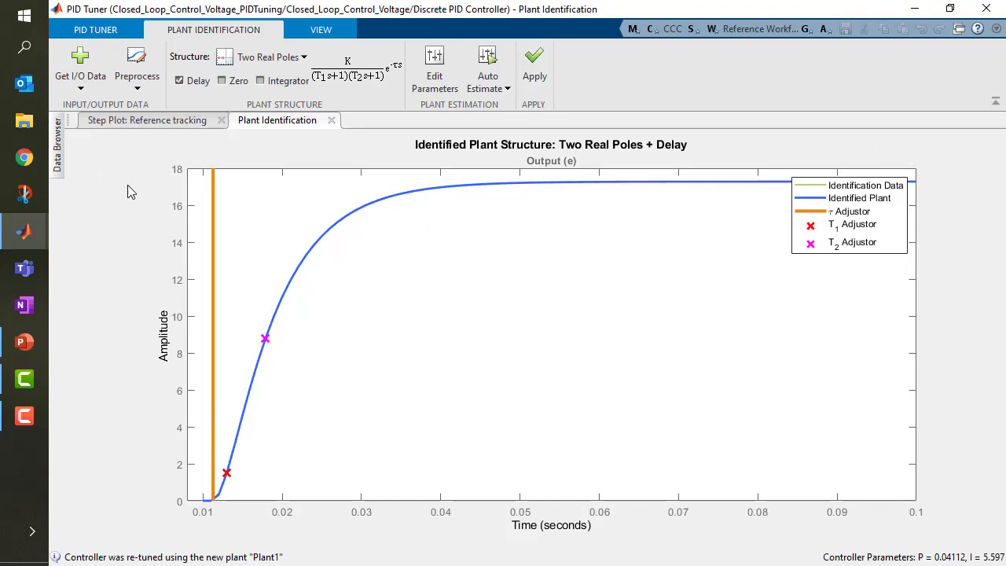
- Return to the reference tracking step plot and examine Plant1's transfer function, parameters and fit details in the data browser
left_click(171, 124)
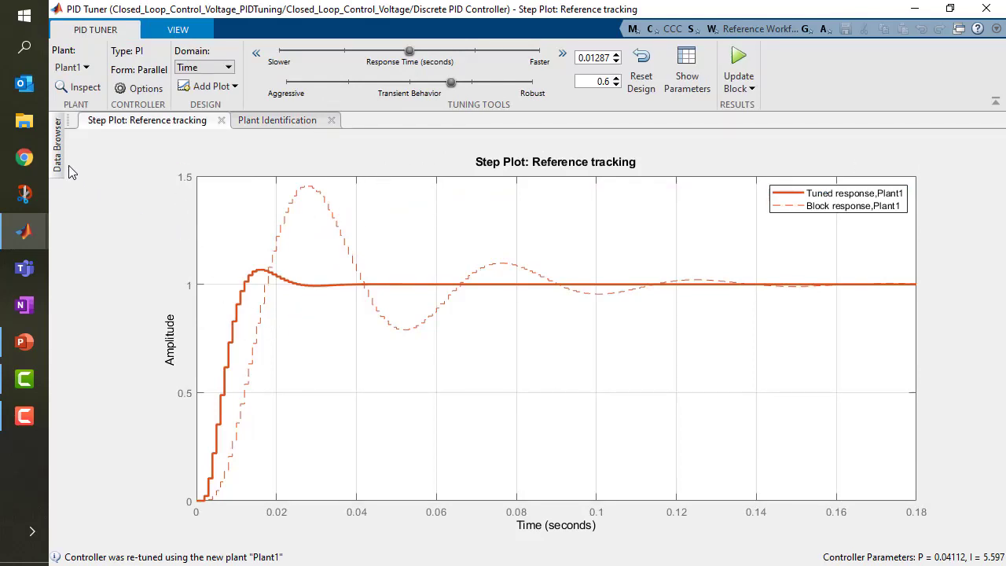
left_click(57, 145)
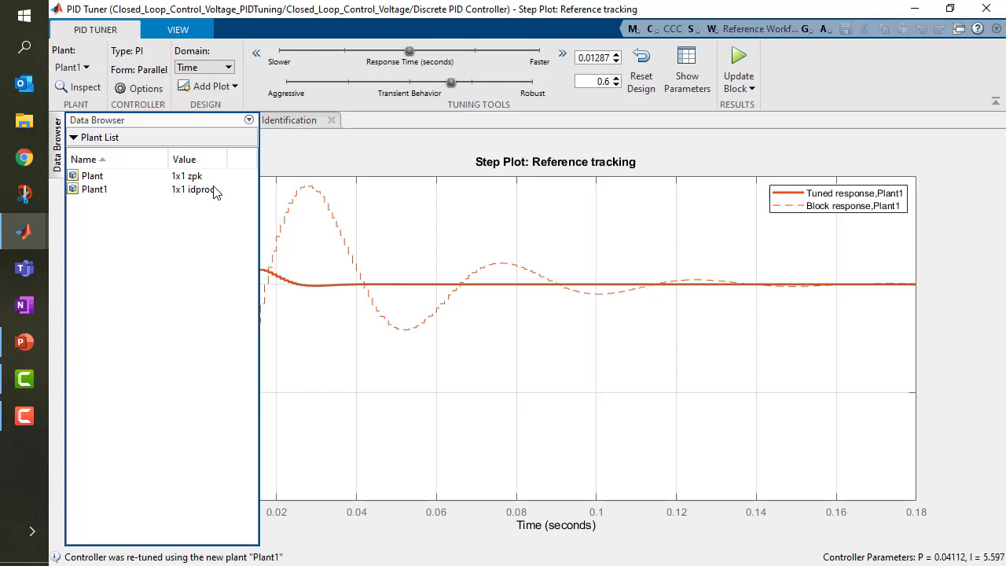
left_click(96, 191)
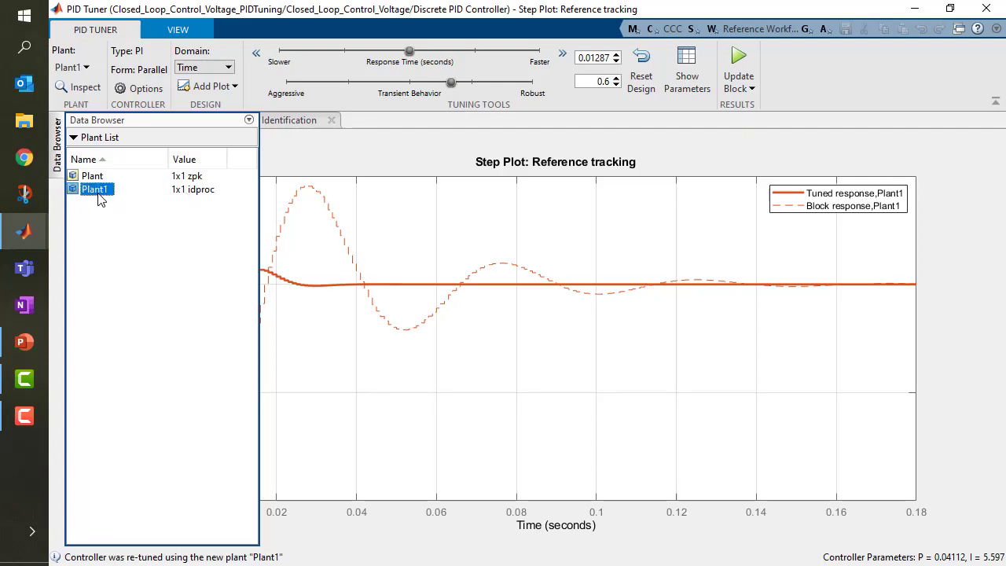
double_click(95, 191)
left_click_drag(556, 417, 776, 532)
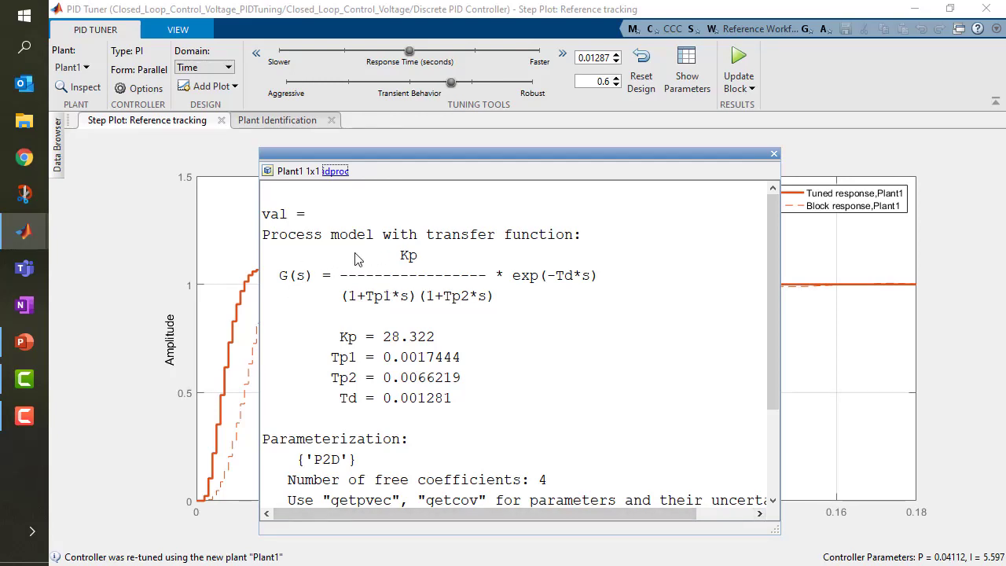
scroll(360, 259, "down", 1)
scroll(359, 250, "down", 1)
scroll(441, 329, "down", 1)
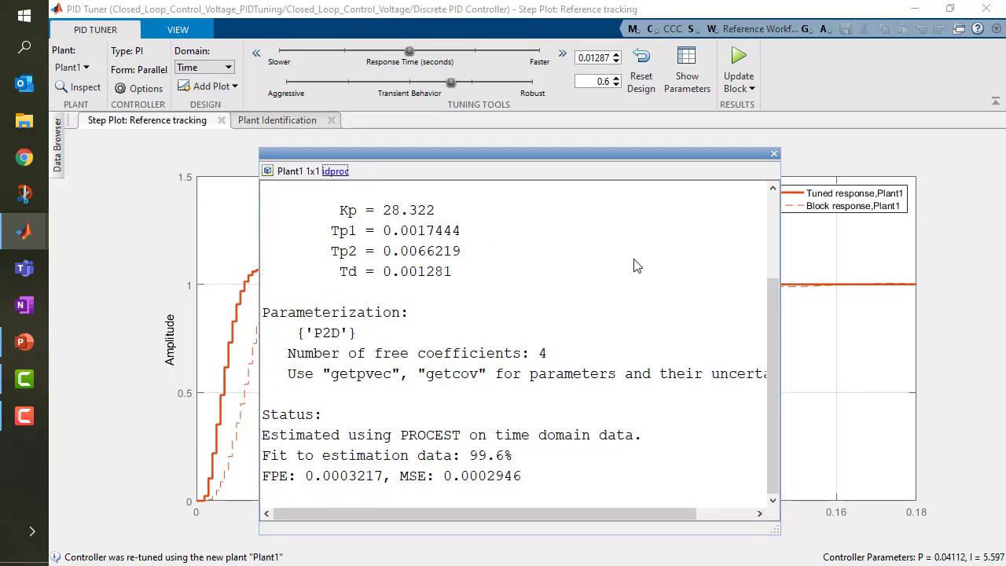
left_click(773, 153)
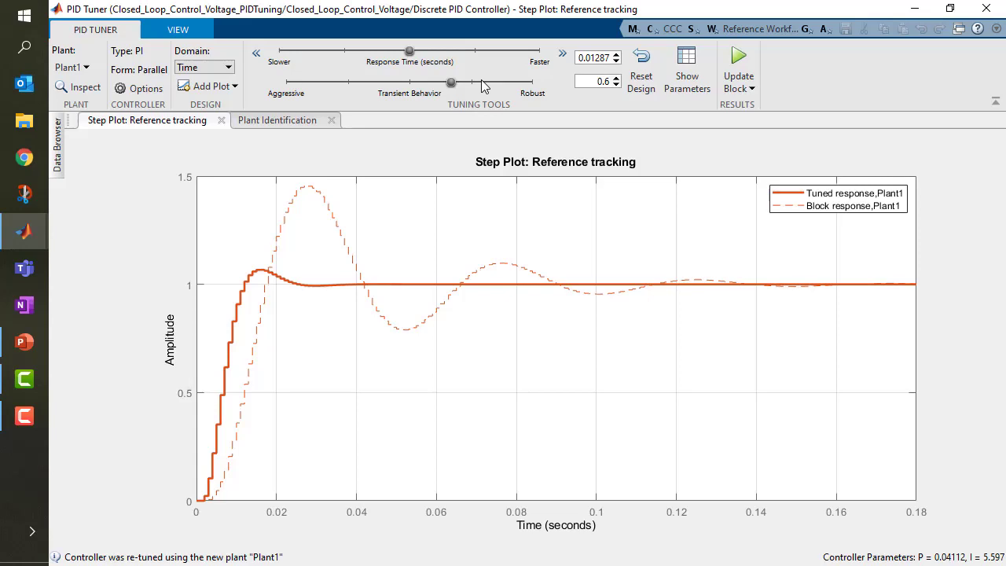
- Make the transient behavior more robust at 0.738 and slow the response time to 0.02568 seconds
left_click_drag(452, 83, 490, 86)
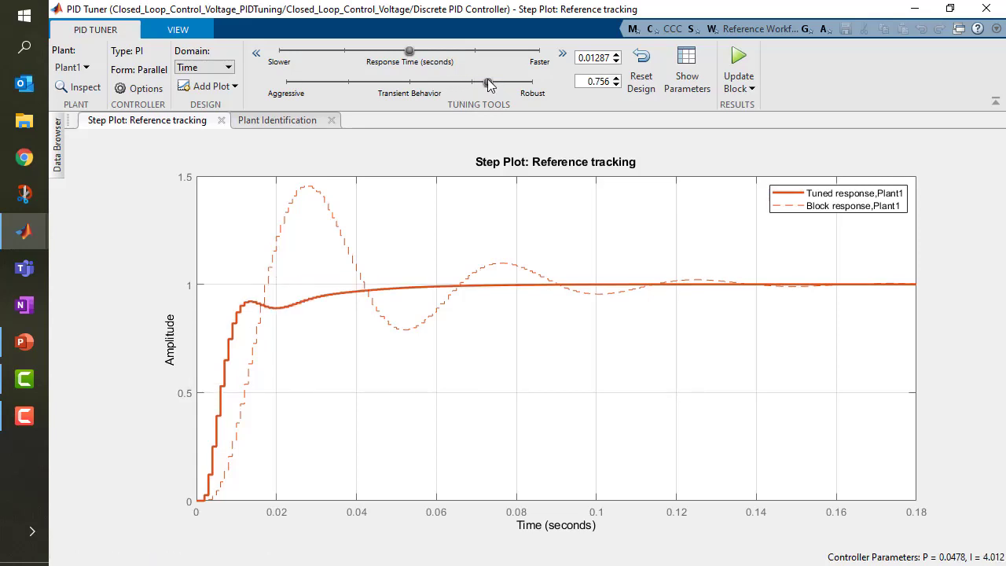
left_click_drag(410, 55, 378, 53)
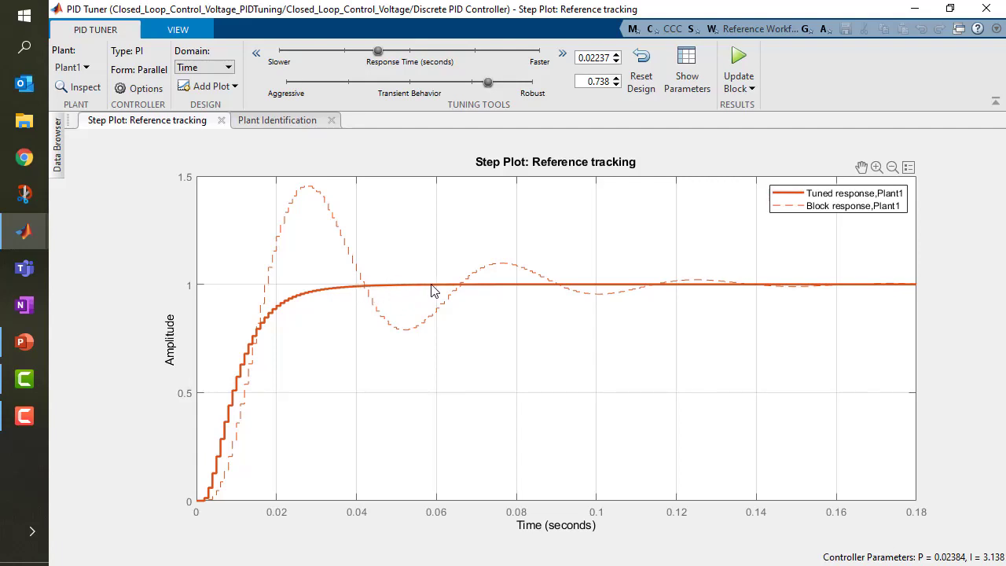
left_click_drag(378, 53, 370, 52)
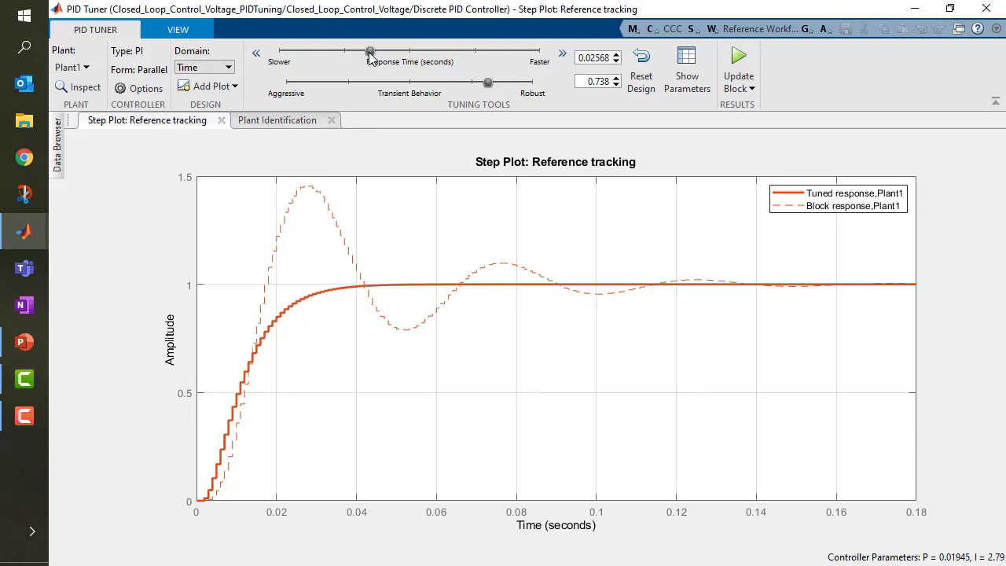
- Update the controller block with the tuned gains, close PID Tuner, and check P and I in the Discrete PID Controller parameters
left_click(731, 62)
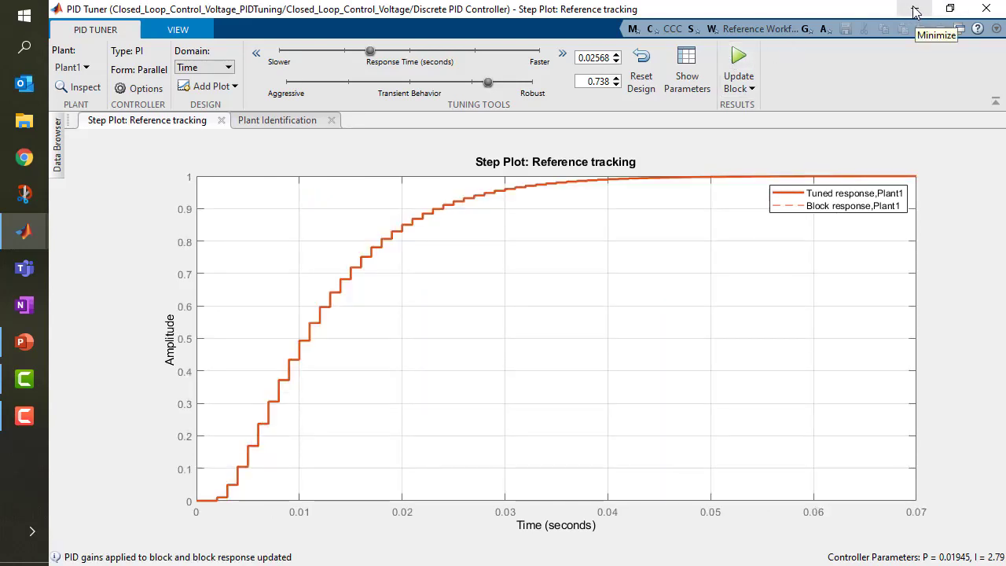
left_click(986, 8)
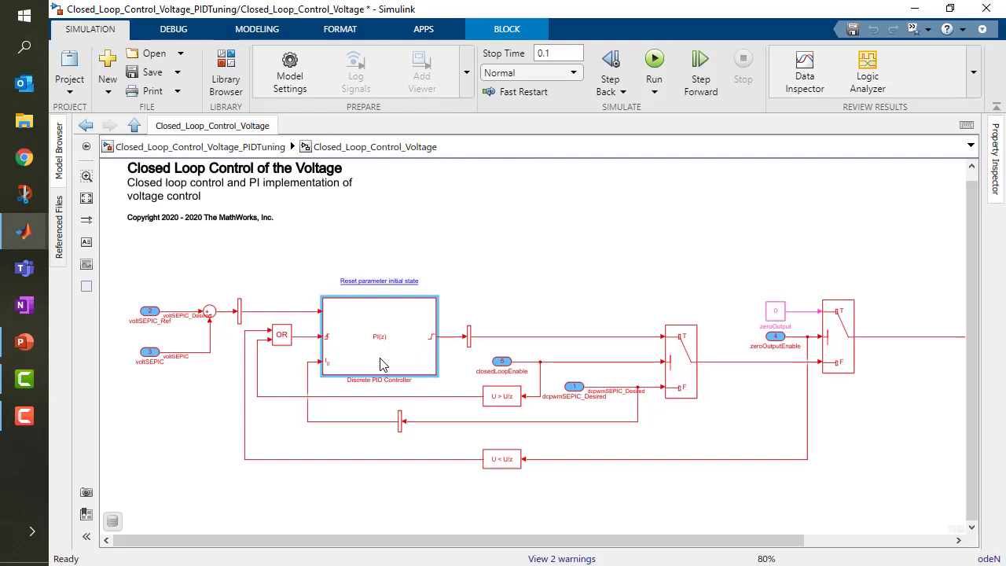
double_click(380, 366)
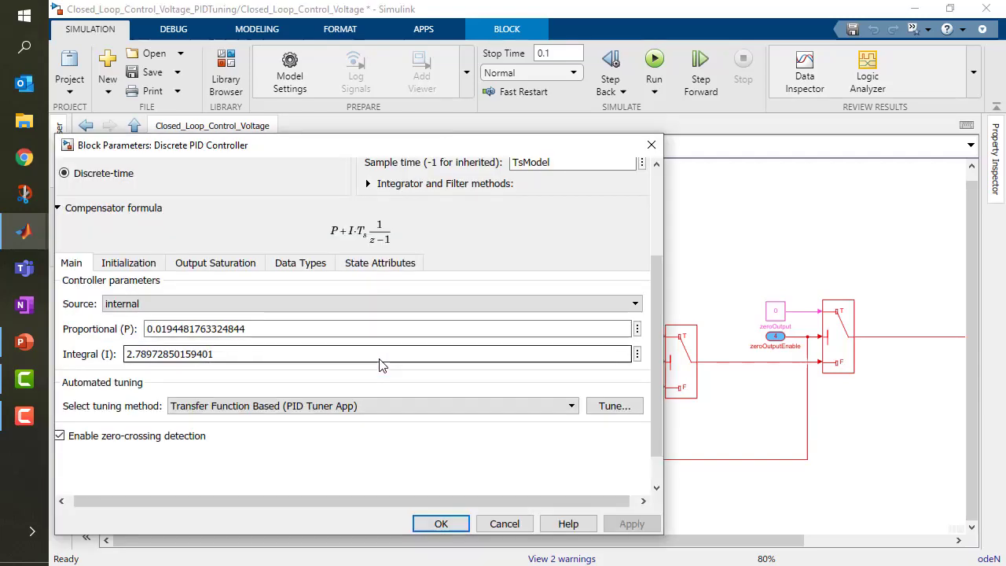
left_click(440, 521)
- Simulate the model with the tuned gains and compare voltSEPIC with voltSEPIC_Desired in the Data Inspector
left_click(654, 59)
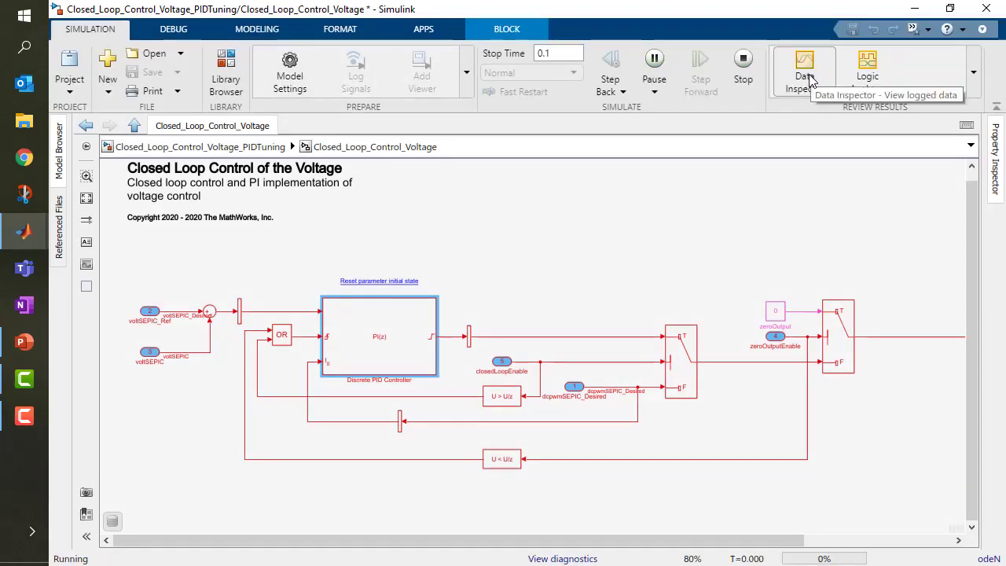
left_click(809, 81)
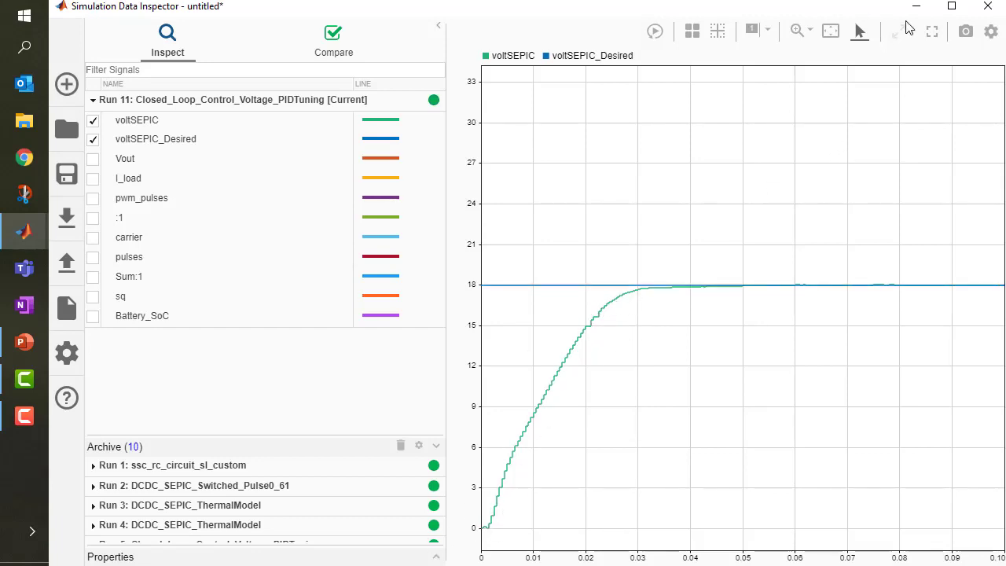
left_click(987, 6)
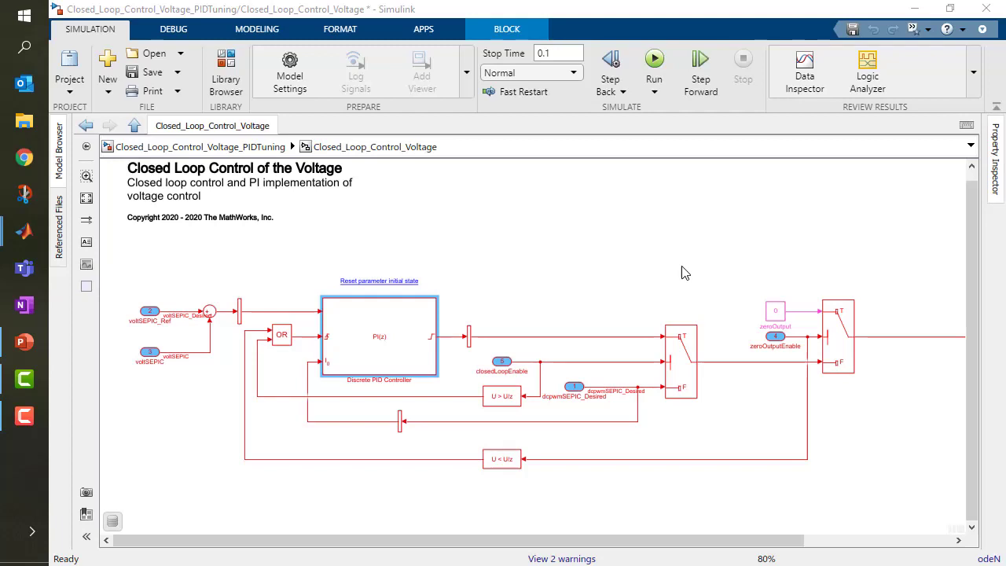